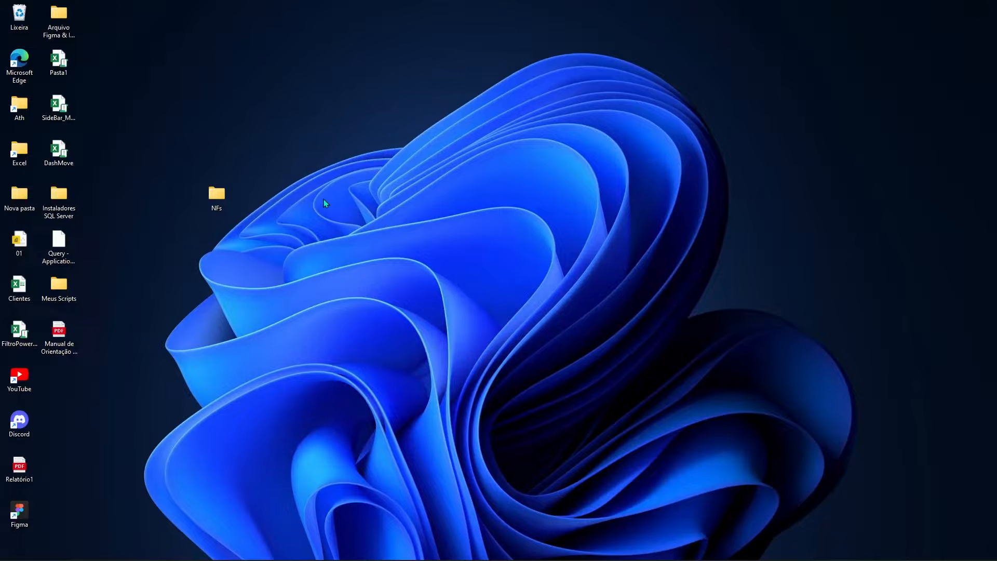
Look through the XML invoice files in the NFs folder on the desktop, and close the folder
double_click(213, 197)
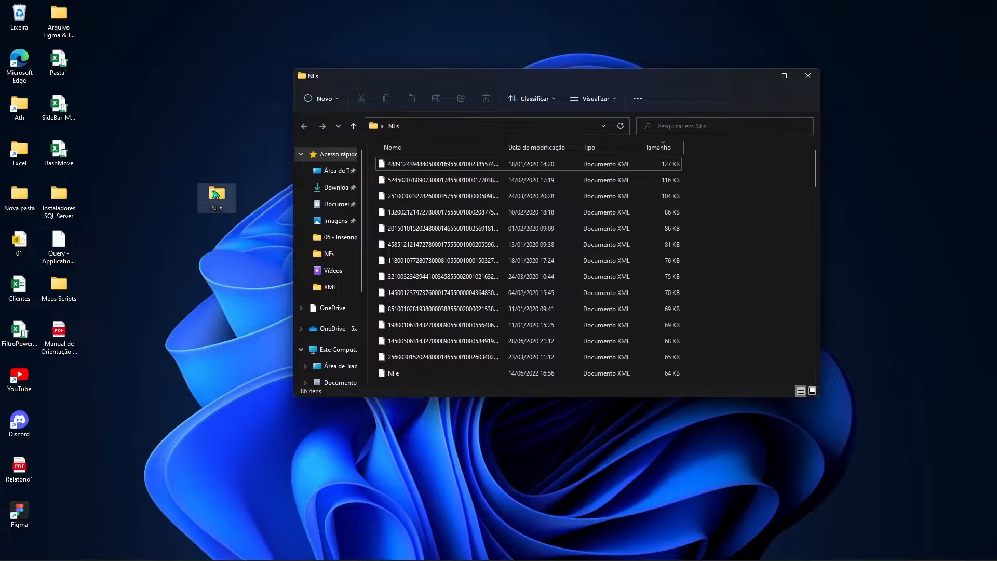
left_click_drag(556, 103, 500, 99)
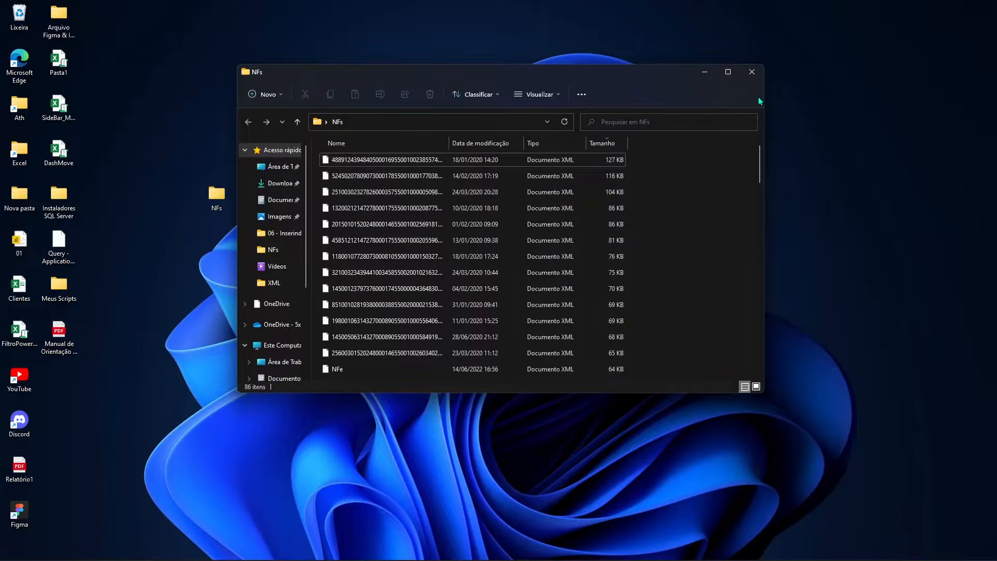
left_click(752, 73)
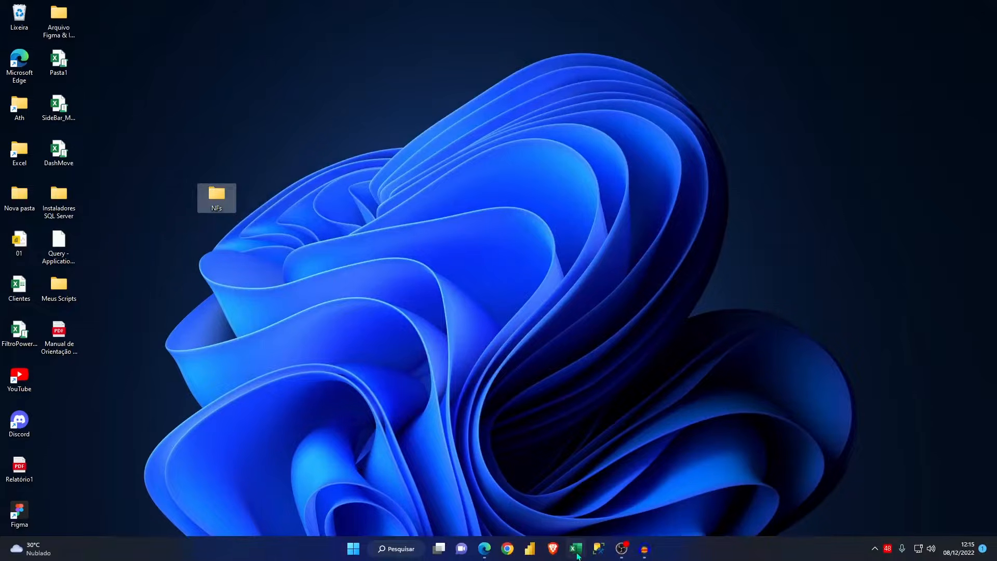
Switch to Excel, create a blank workbook and bring up the developer commands
left_click(578, 552)
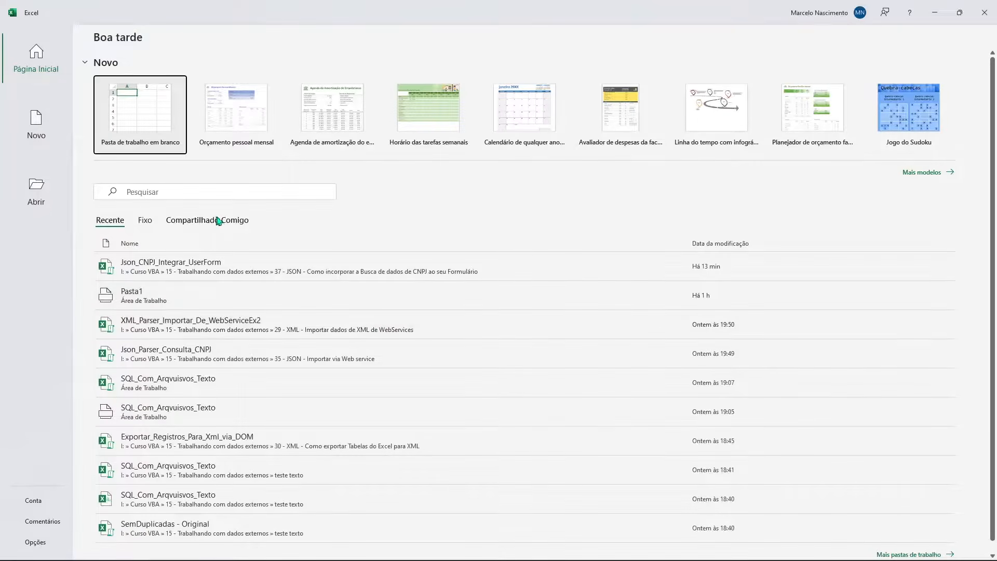
left_click(143, 112)
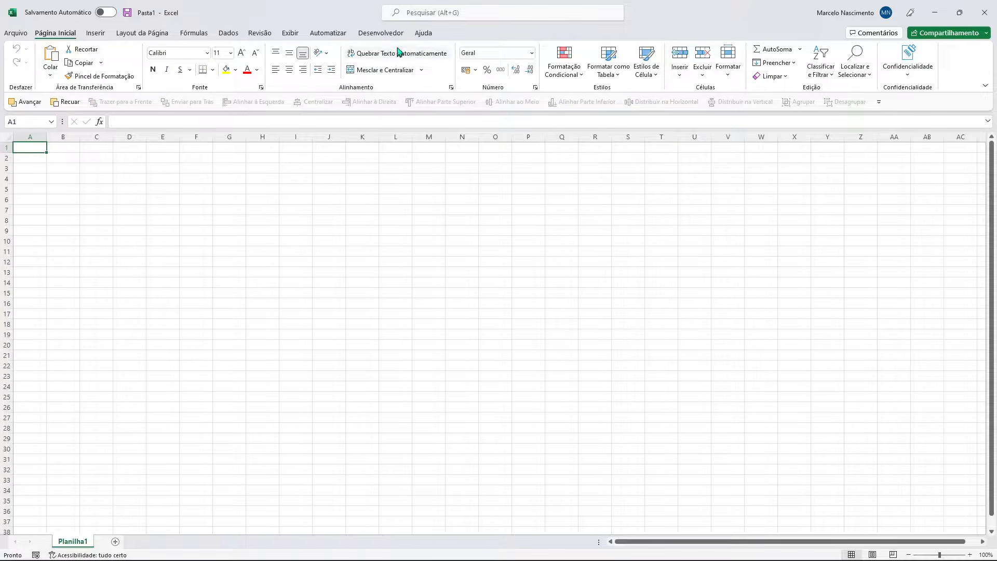
left_click(385, 35)
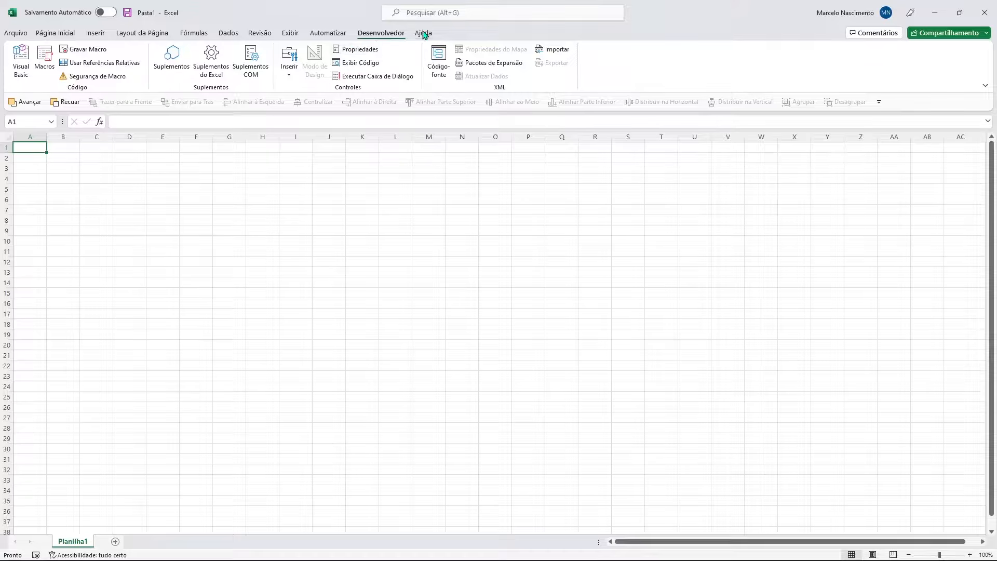
Check in the ribbon customization options that Desenvolvedor is enabled among the main tabs, and accept the options
left_click(15, 35)
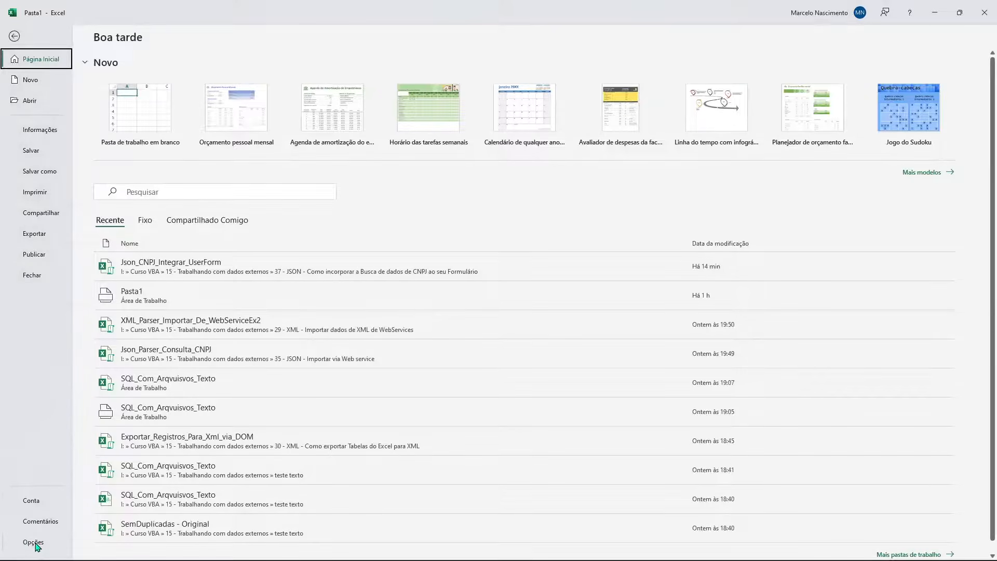
left_click(32, 543)
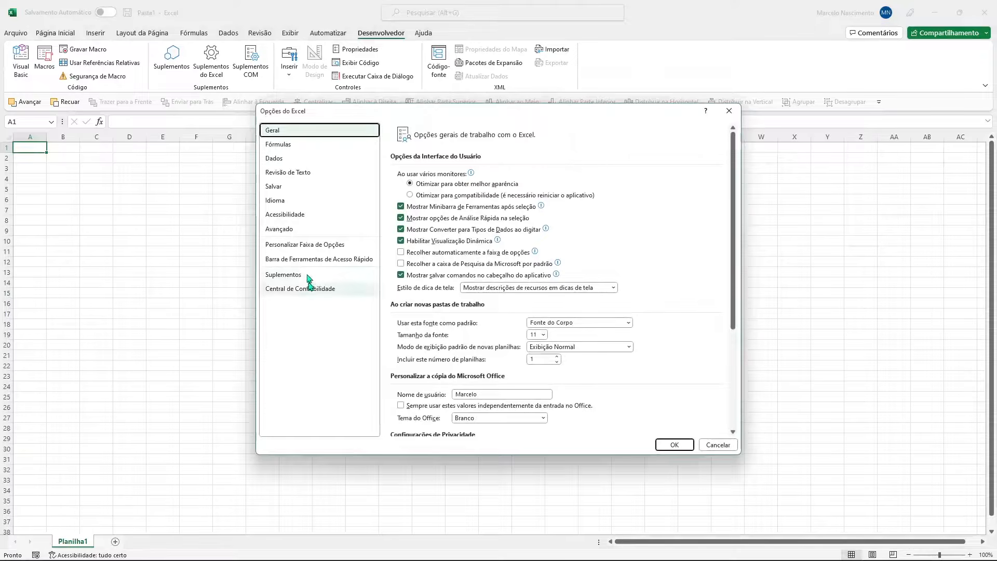
left_click(295, 246)
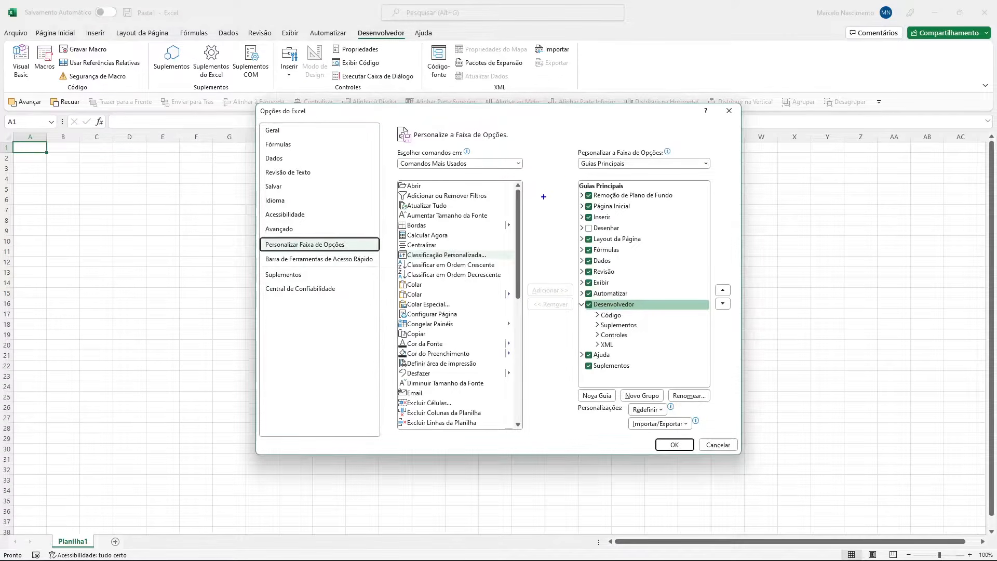
left_click_drag(570, 175, 725, 404)
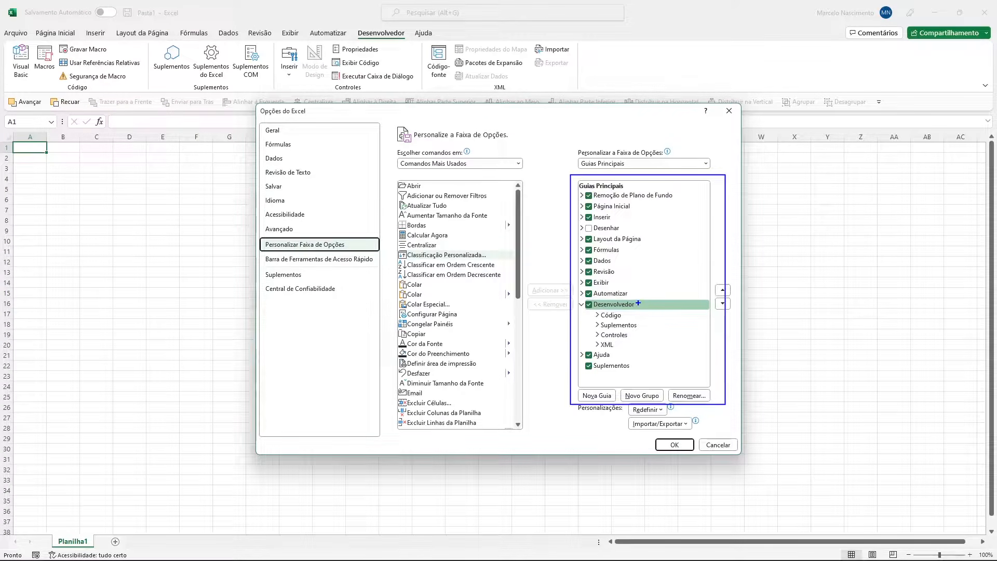
mouse_move(673, 276)
left_mouse_down()
mouse_move(639, 302)
mouse_move(676, 270)
left_mouse_up()
key("Escape")
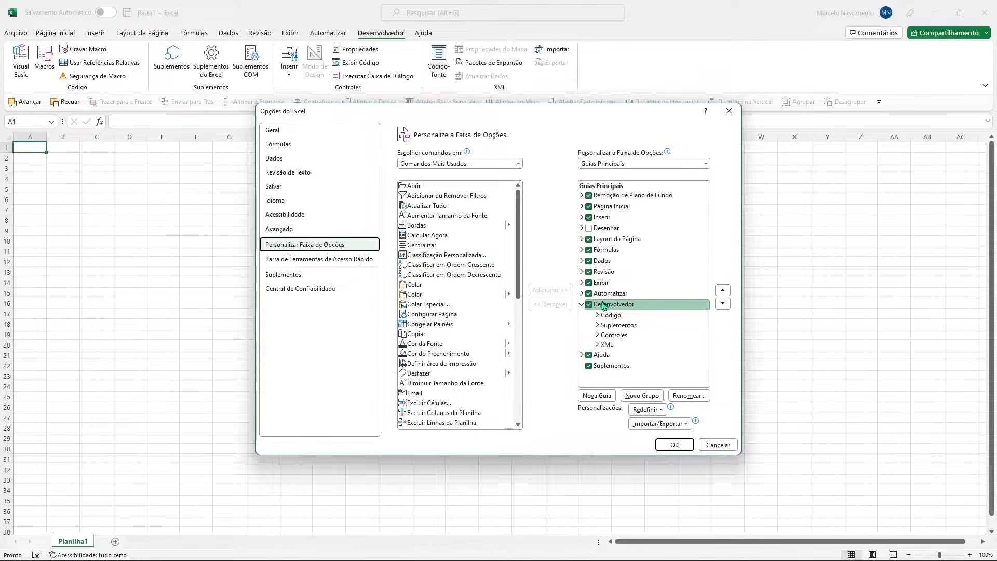
left_click(675, 445)
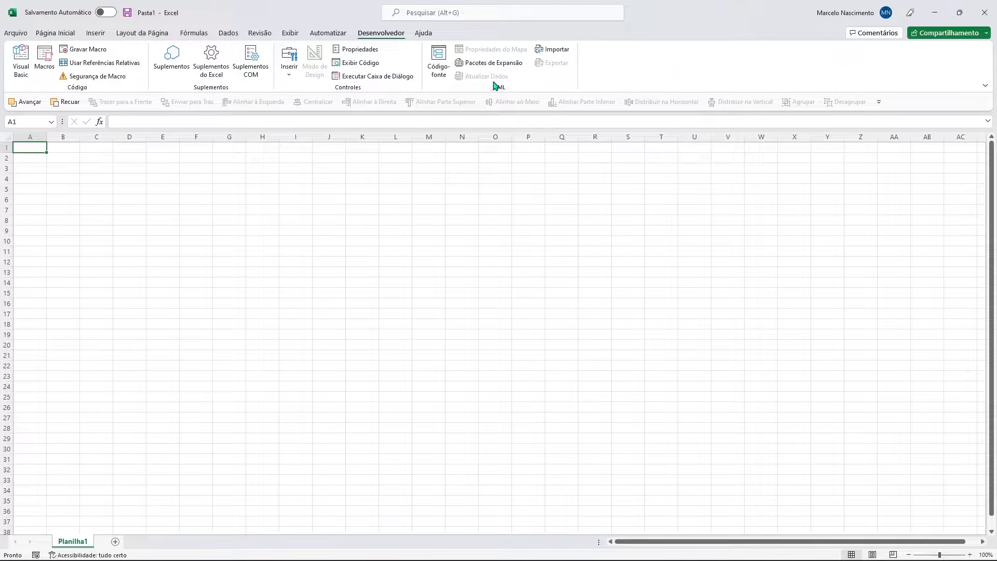
Import the NFe XML file from the desktop's NFs folder, letting Excel create a schema from the source data
left_click(555, 52)
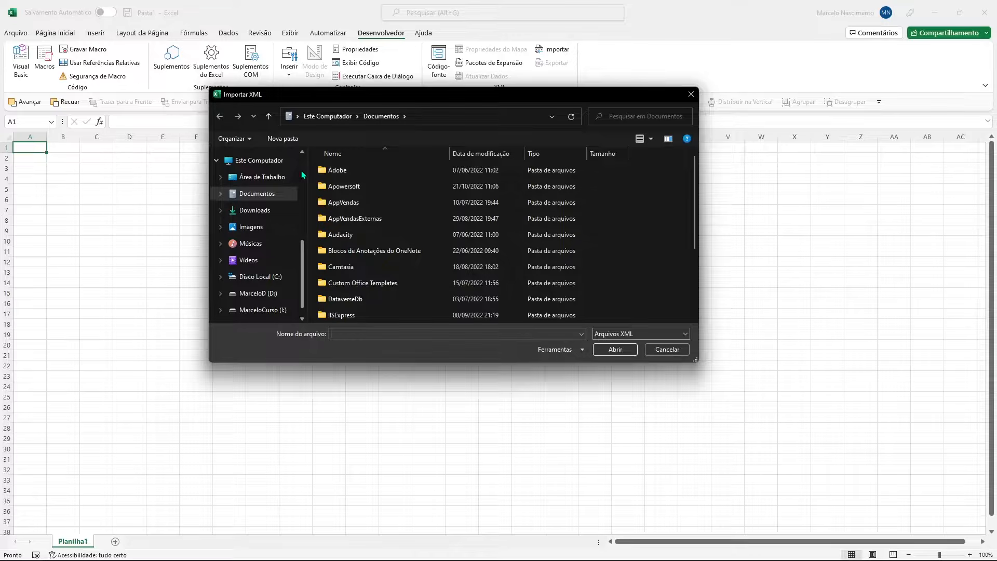
scroll(303, 175, "up", 5)
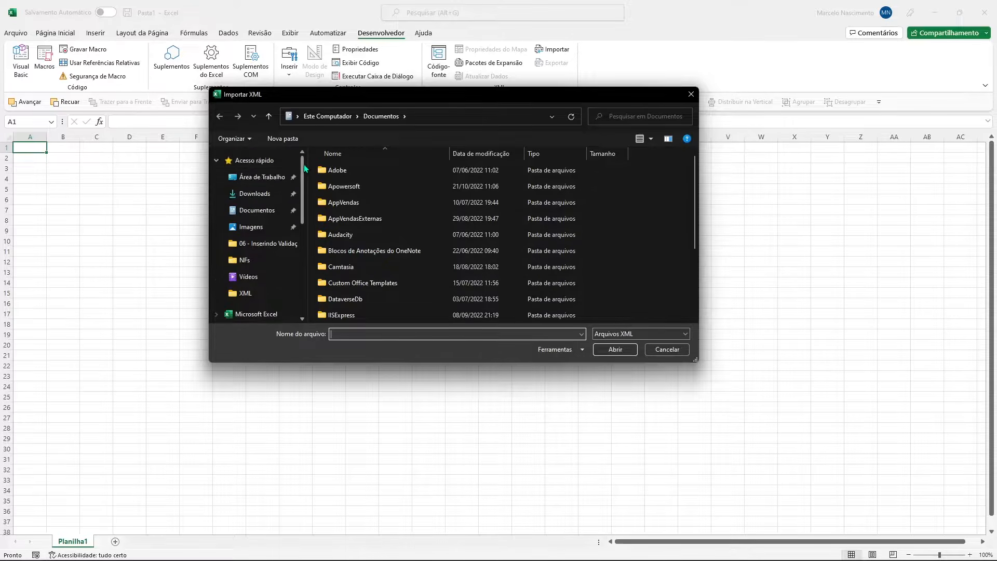
left_click(257, 178)
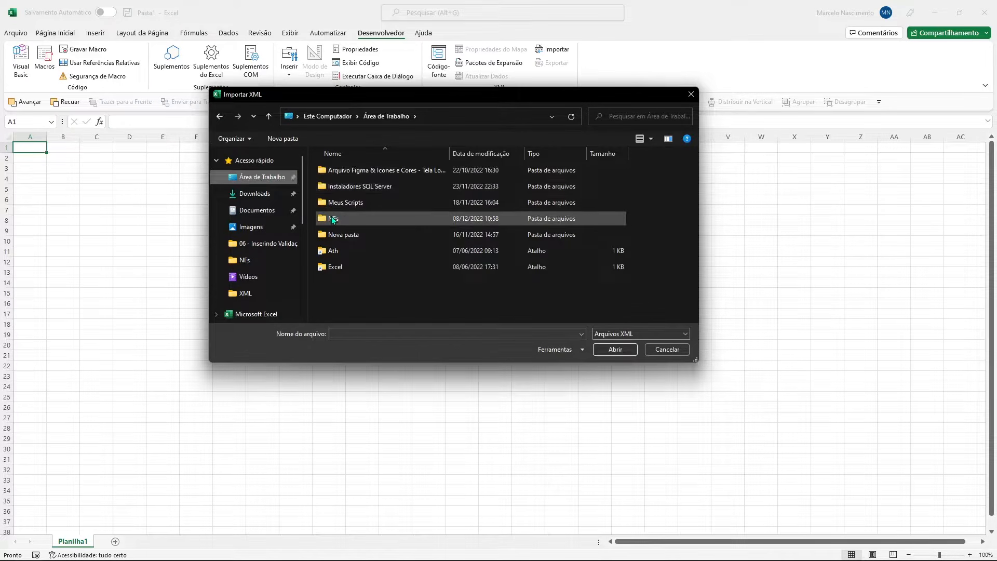
double_click(322, 221)
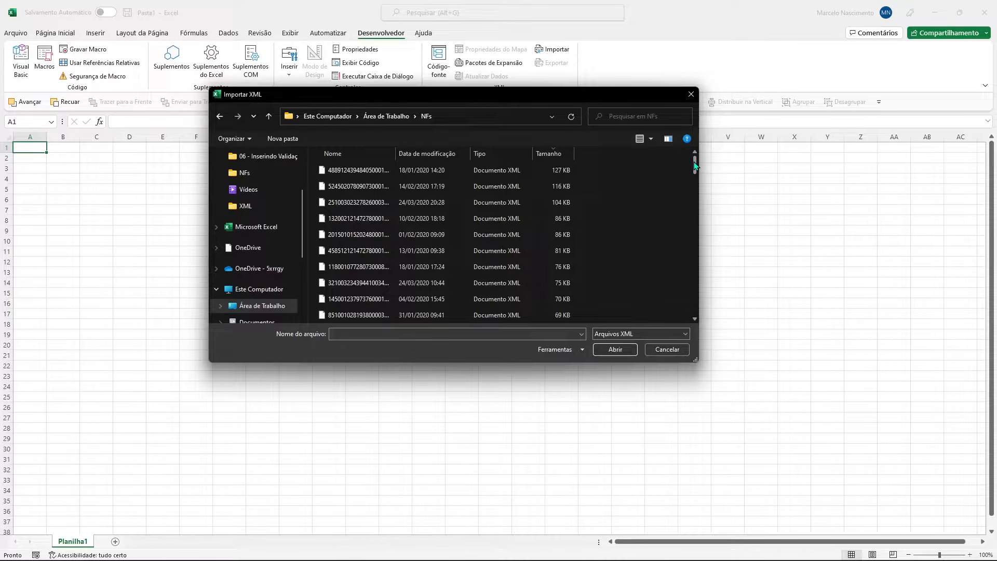
left_click_drag(694, 162, 695, 178)
left_click(335, 241)
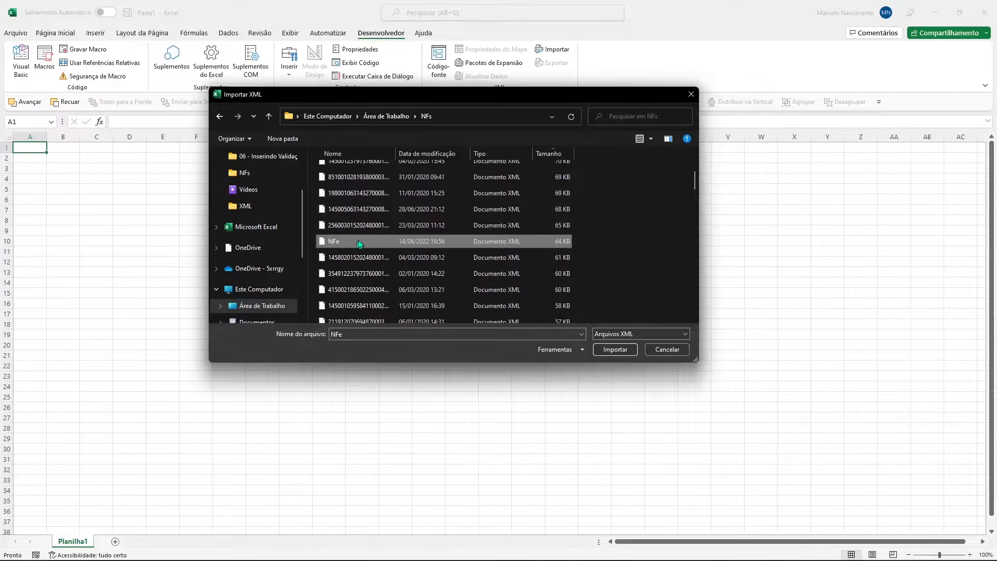
left_click(623, 350)
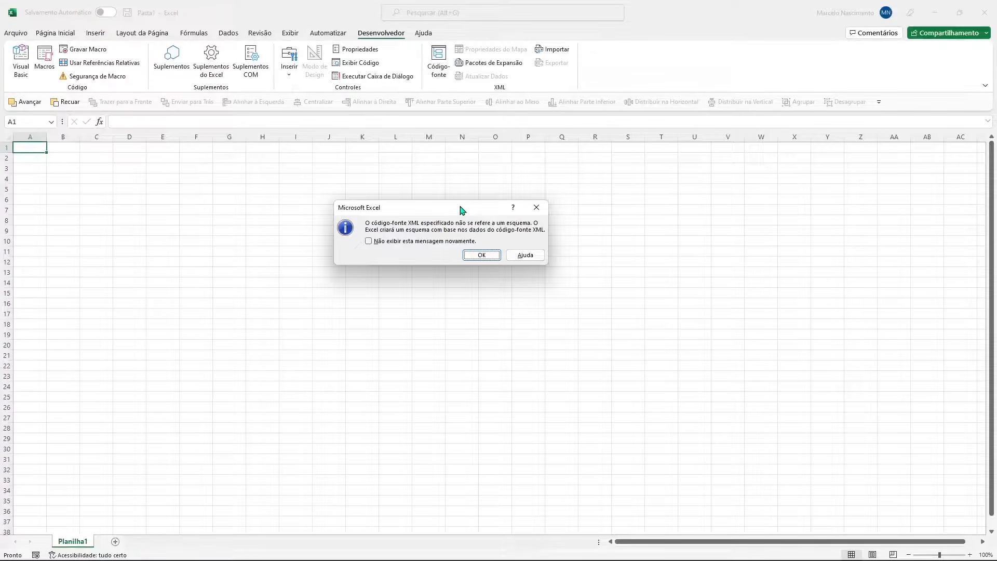
left_click(483, 256)
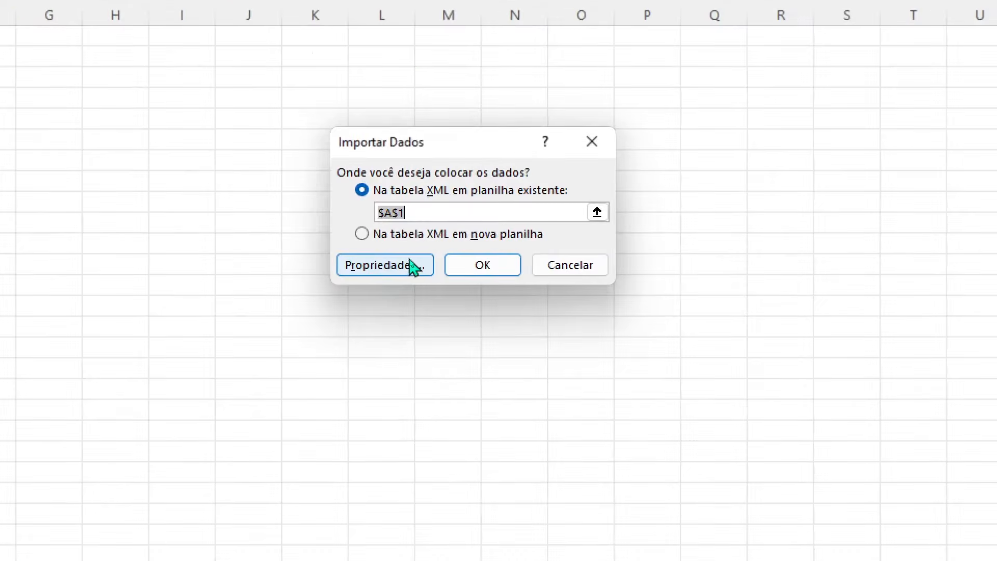
Set the XML map properties to append new data to existing XML tables and validate data against the schema on import and export
left_click(411, 262)
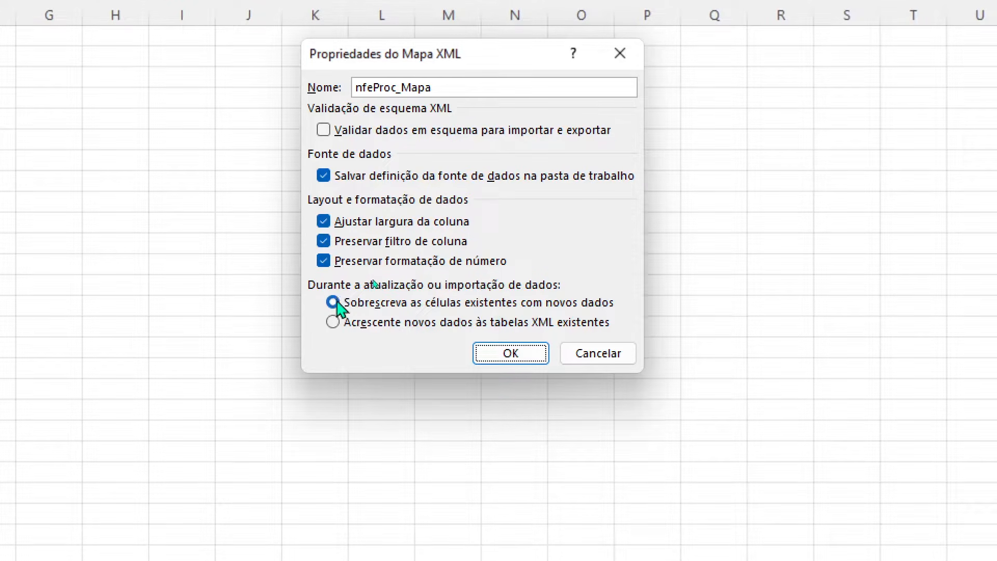
left_click(334, 322)
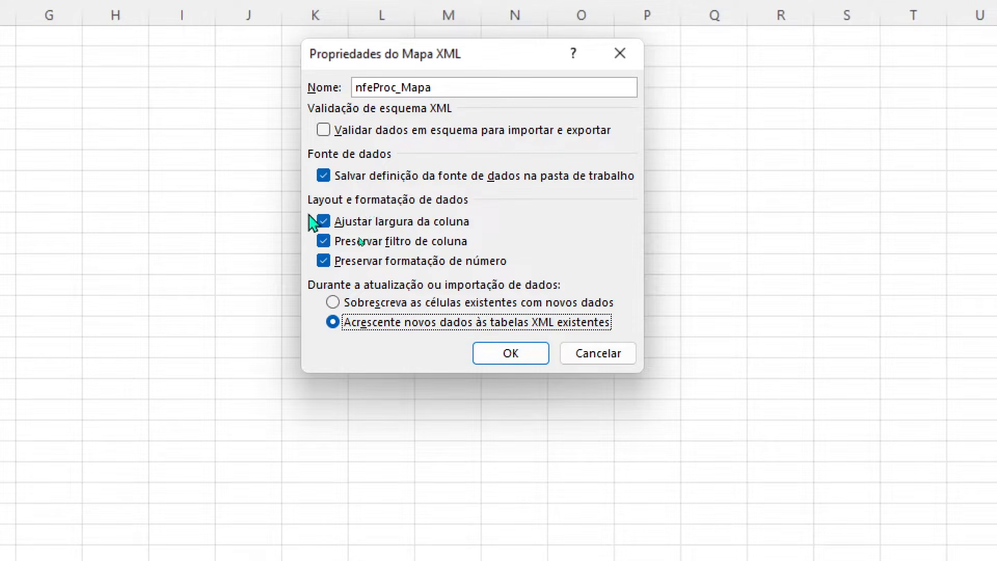
left_click(326, 134)
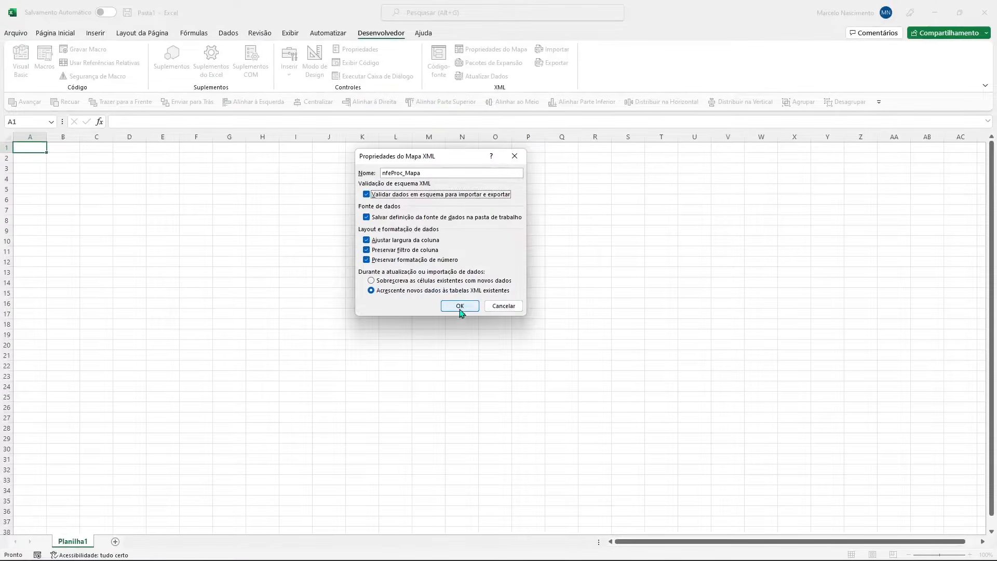
left_click(512, 353)
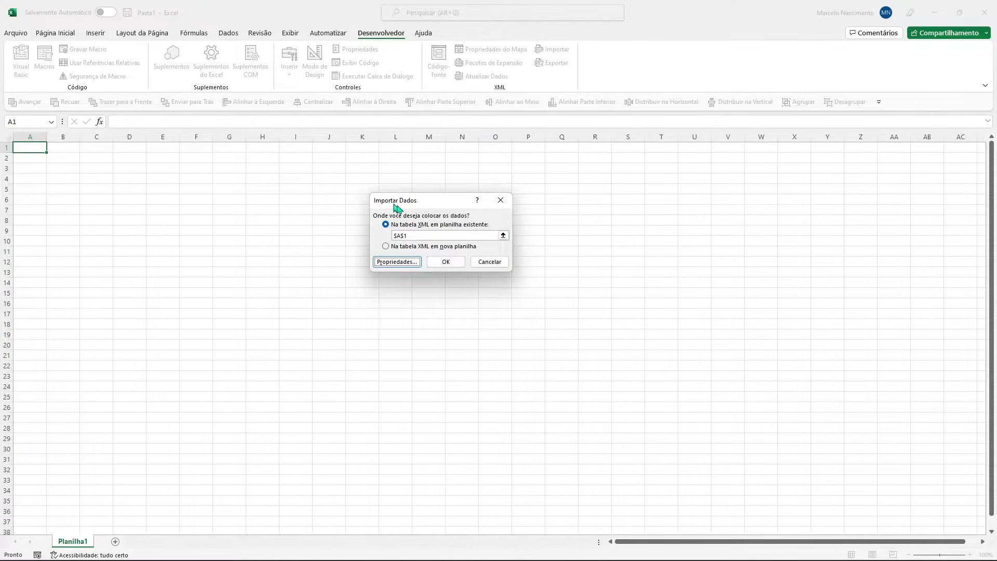
Place the imported data as an XML table at $A$1 of the existing worksheet and dismiss the import report
left_click(426, 235)
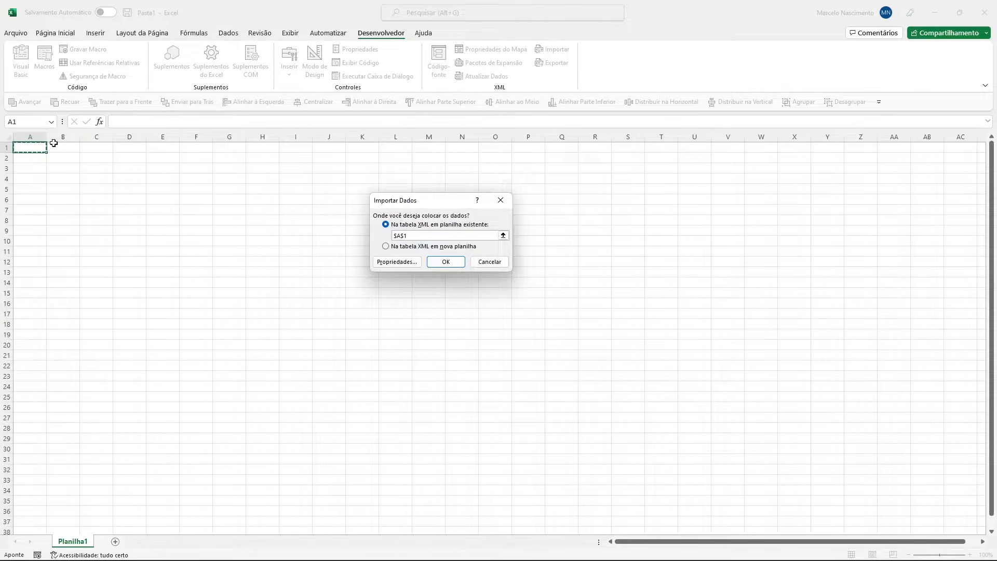
left_click(445, 261)
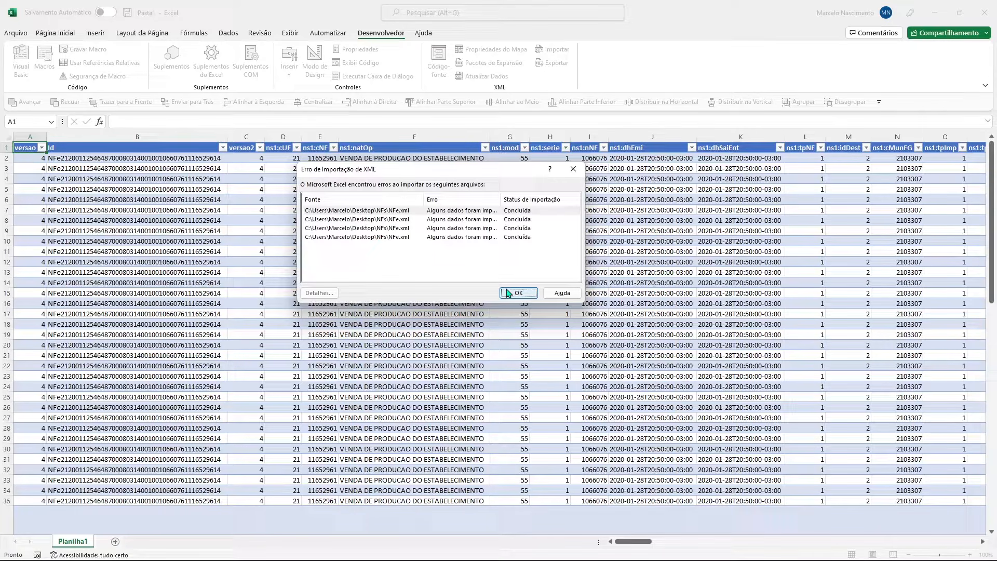
left_click(517, 292)
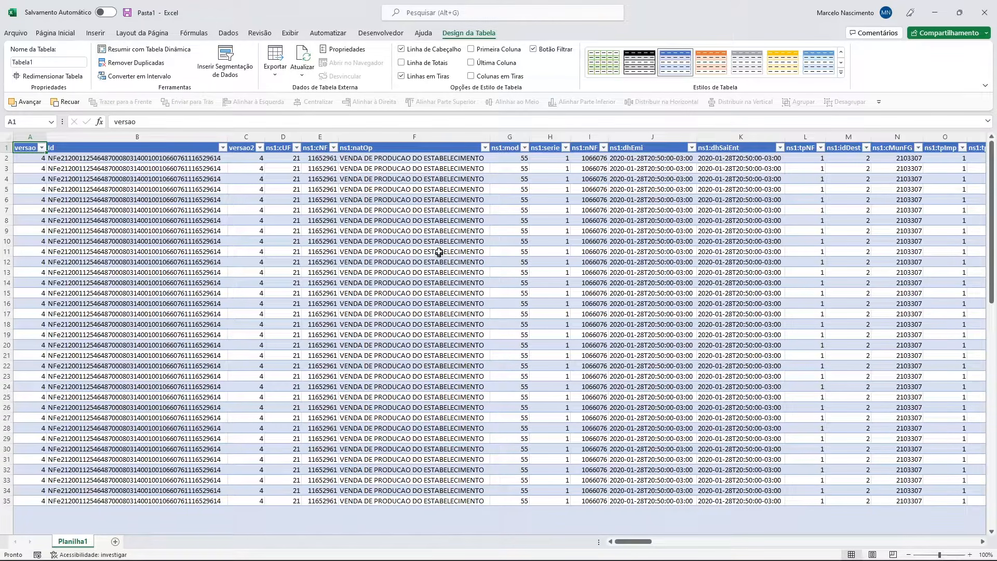
Apply the plain light table style without colours or banding to the imported XML table
left_click(839, 73)
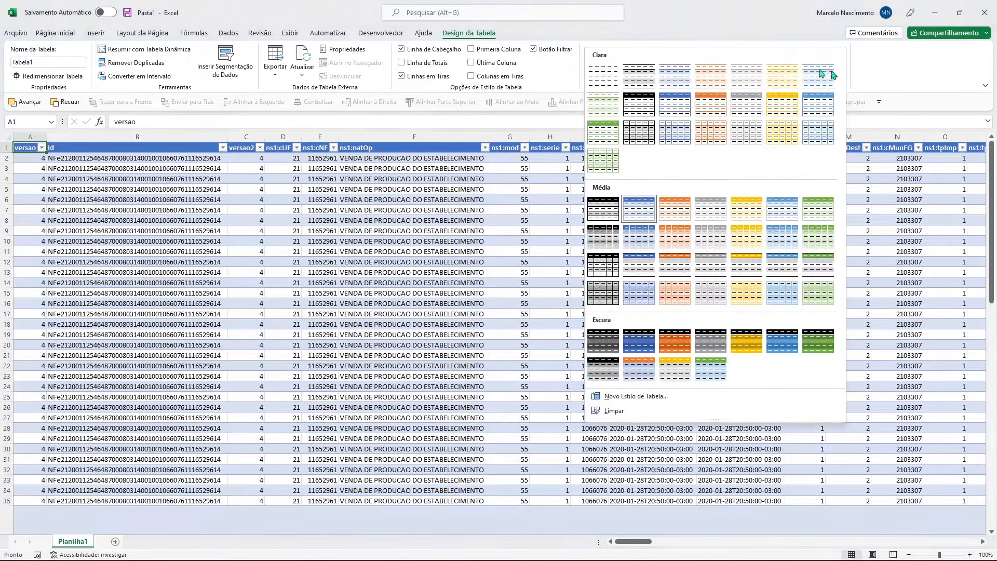
left_click(618, 75)
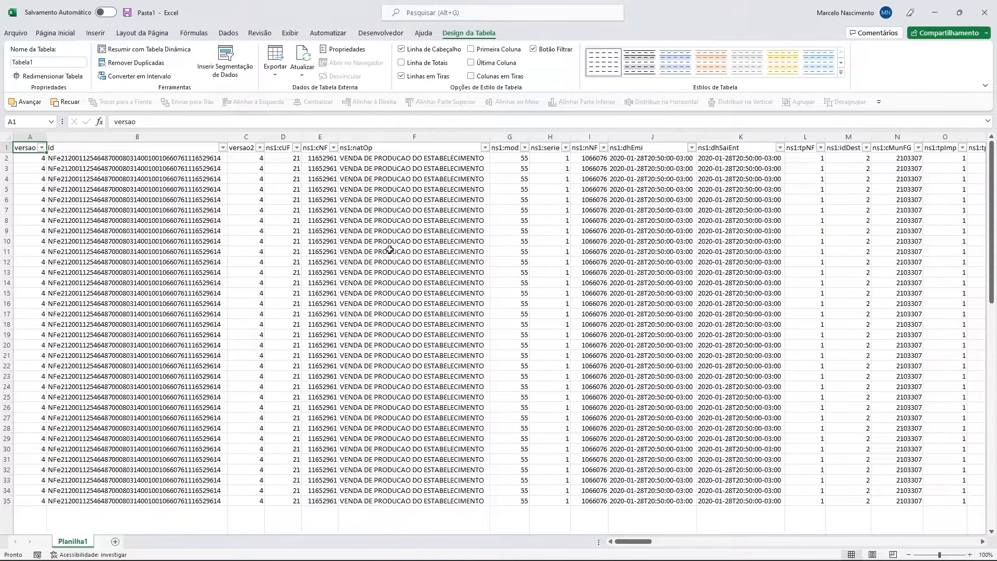
Show the workbook's XML source map and widen its pane to about half of the window
left_click(383, 33)
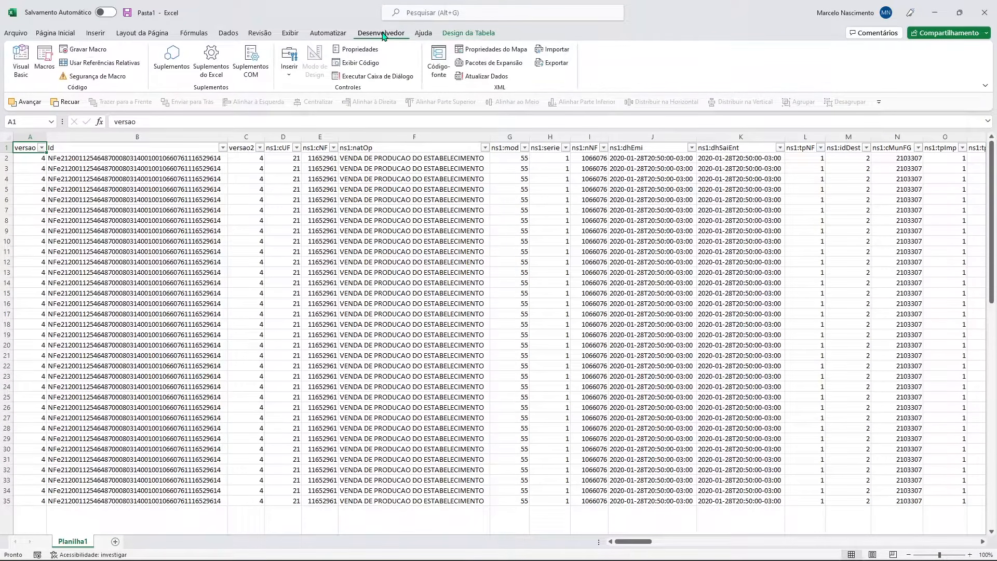
left_click(441, 59)
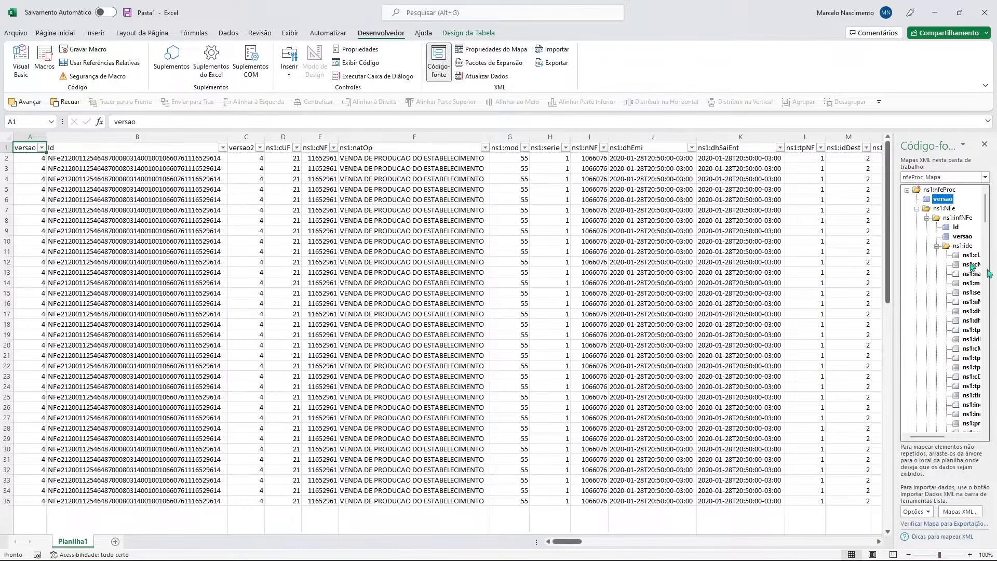
left_click_drag(897, 275, 454, 312)
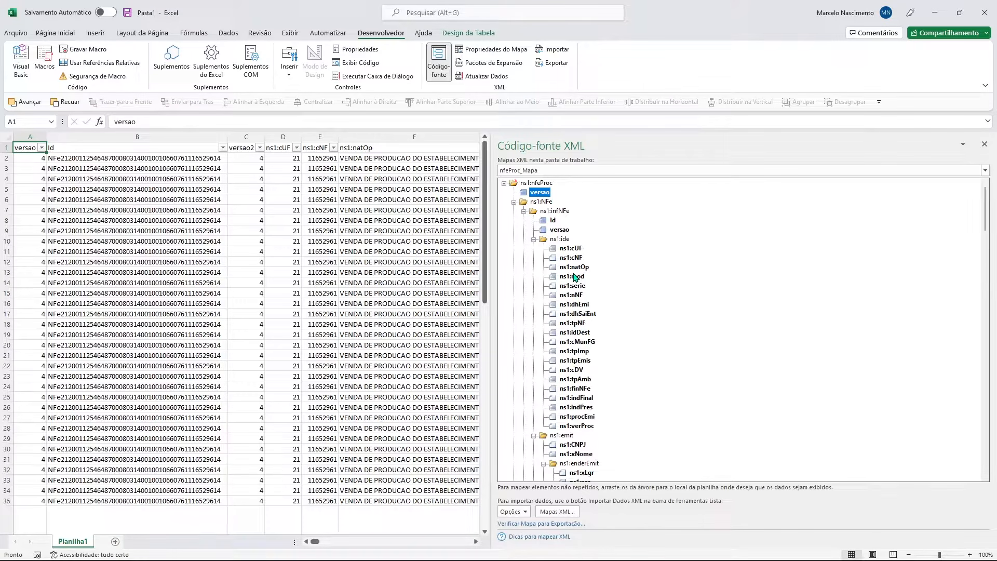
Examine which table columns the ns1:ide, ns1:emit and ns1:dest groups of the nfeProc_Mapa map cover
left_click(563, 240)
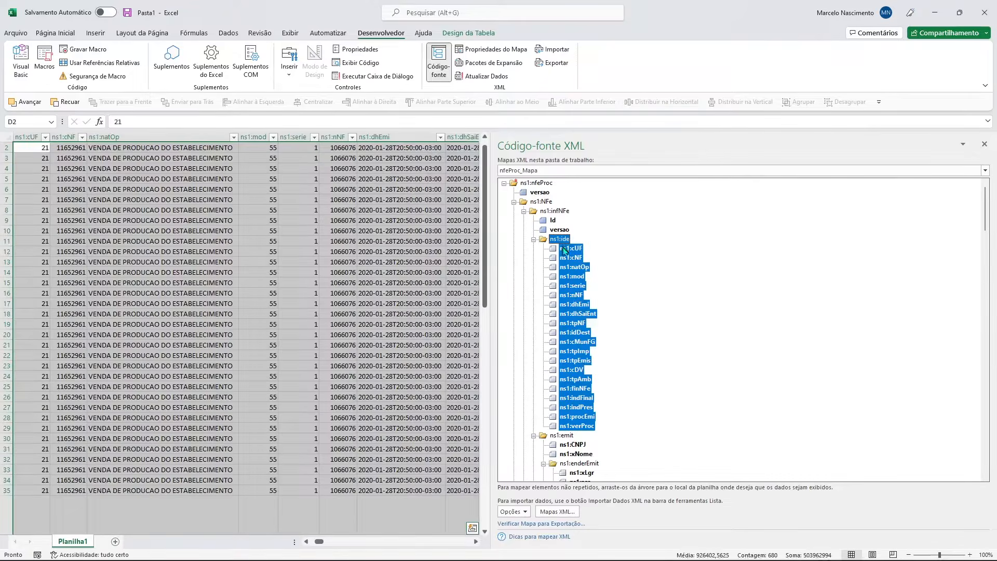
left_click(569, 436)
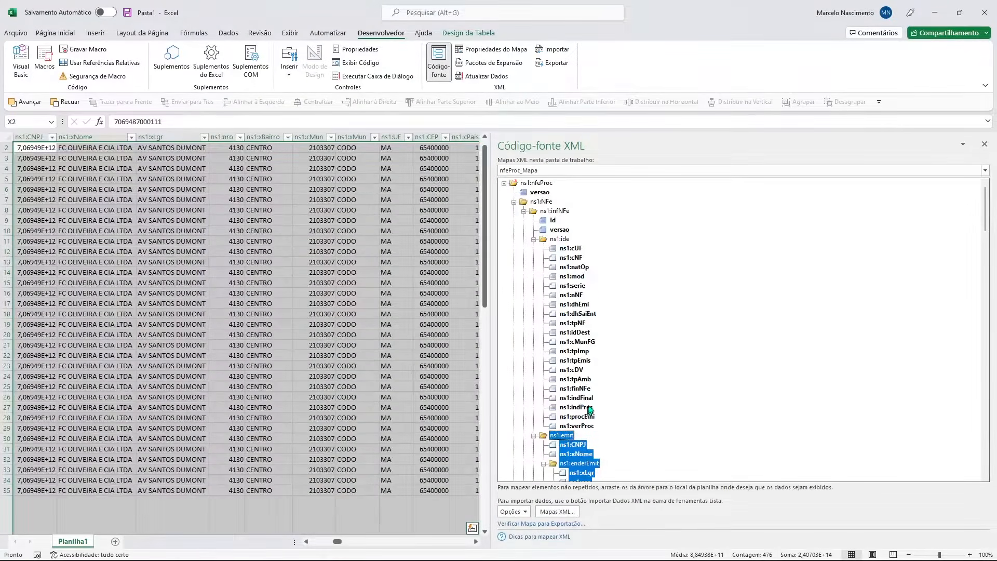
scroll(612, 379, "down", 2)
scroll(612, 379, "up", 1)
scroll(610, 376, "down", 7)
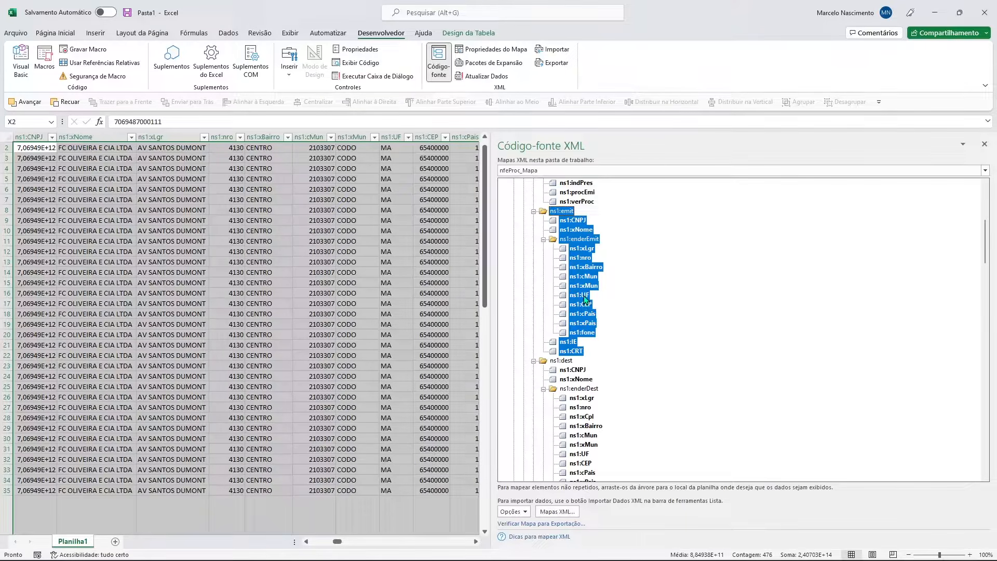
left_click(565, 359)
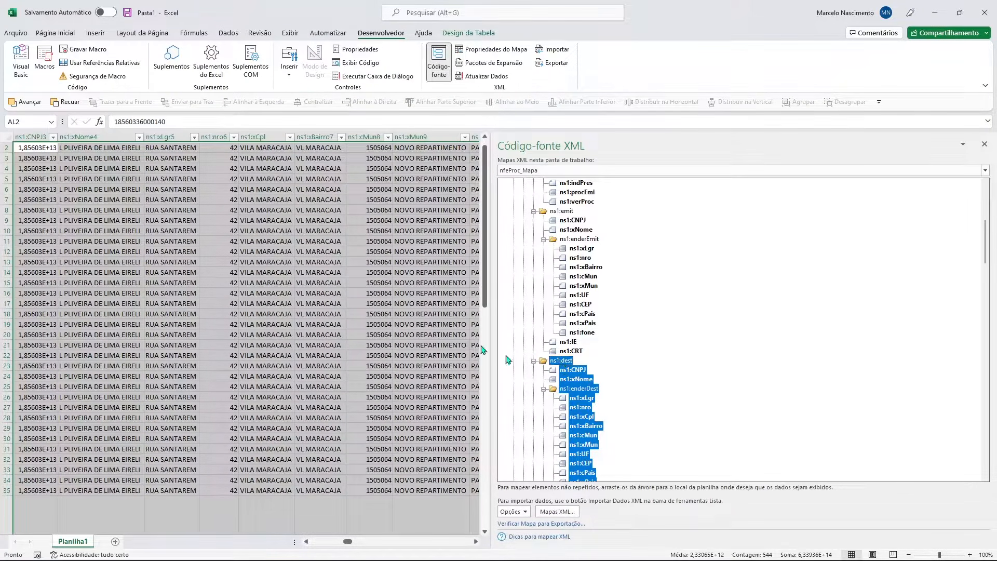
Examine which columns the issuer's ns1:UF and the ns1:det product elements from ns1:cProd to ns1:indEscala map to
left_click(579, 294)
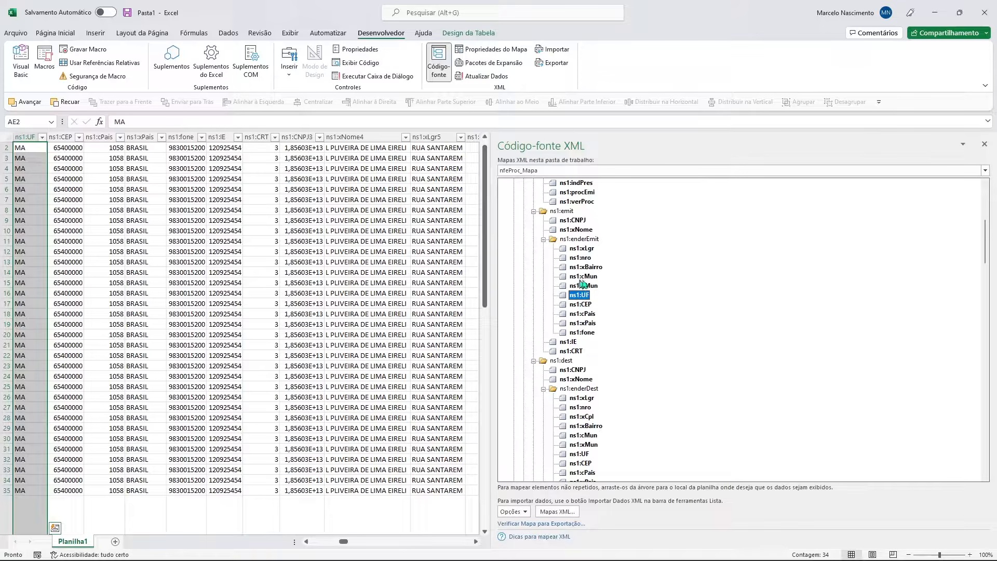
left_click_drag(983, 238, 985, 294)
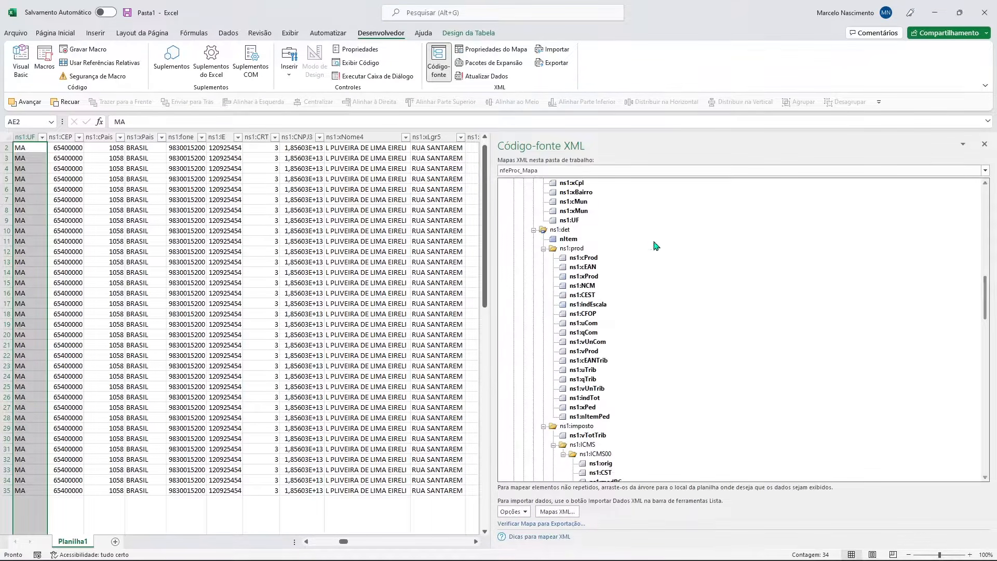
left_click(557, 232)
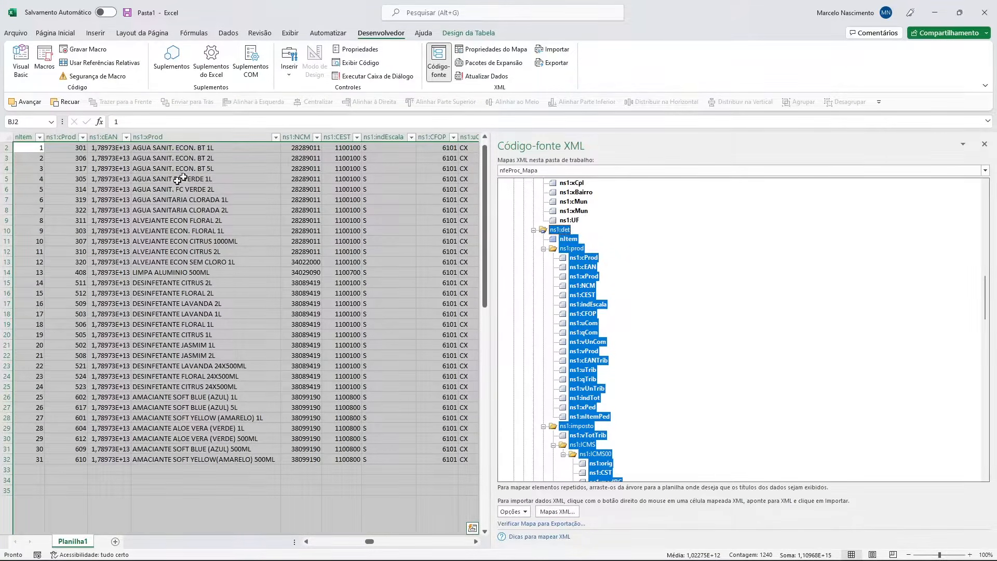
left_click(585, 260)
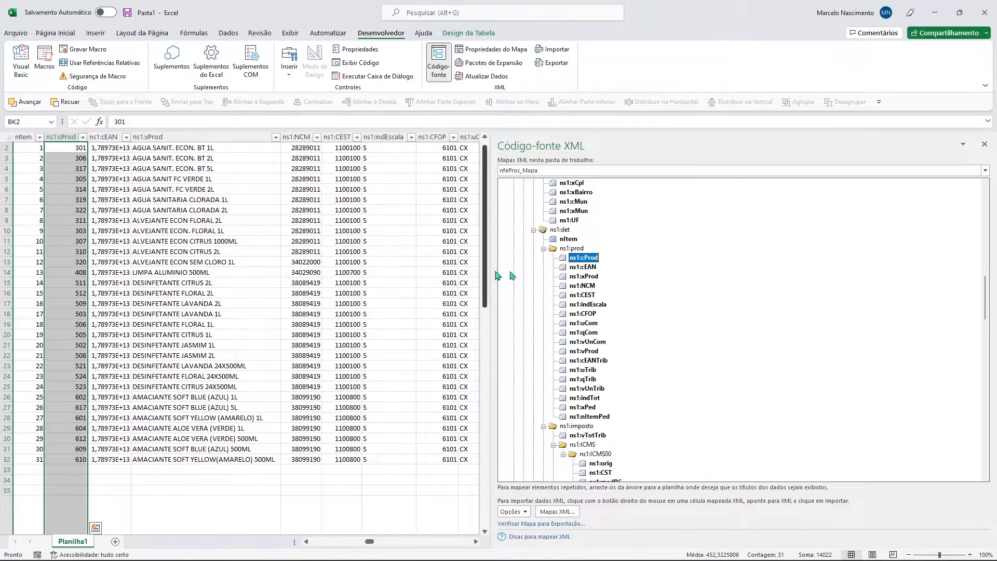
left_click(584, 267)
left_click(581, 258)
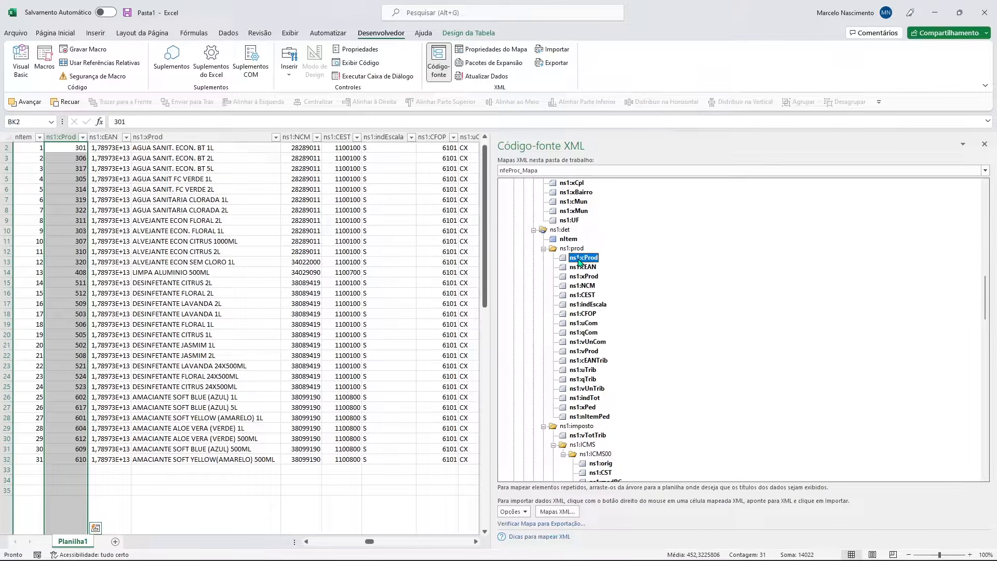
left_click(582, 268)
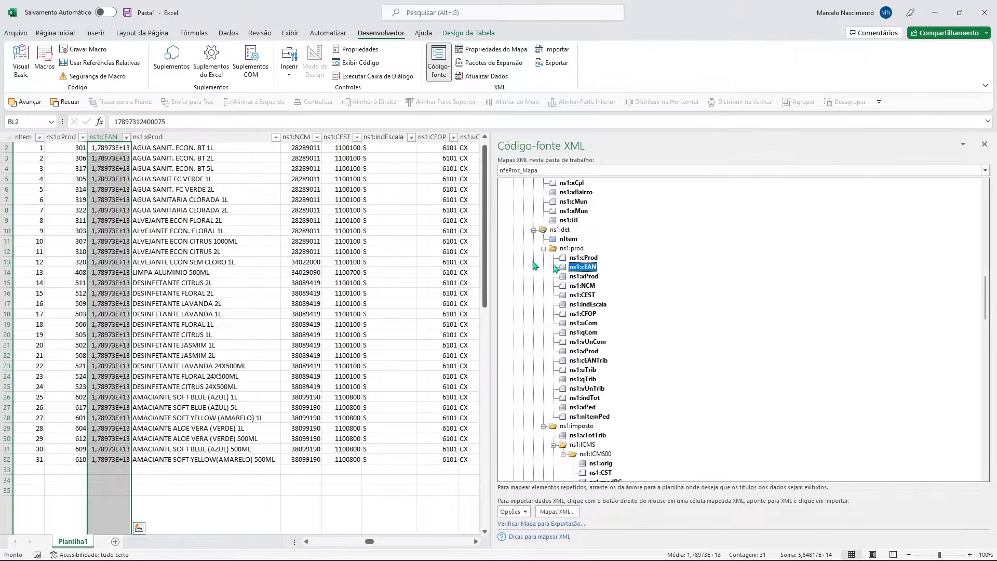
left_click(582, 277)
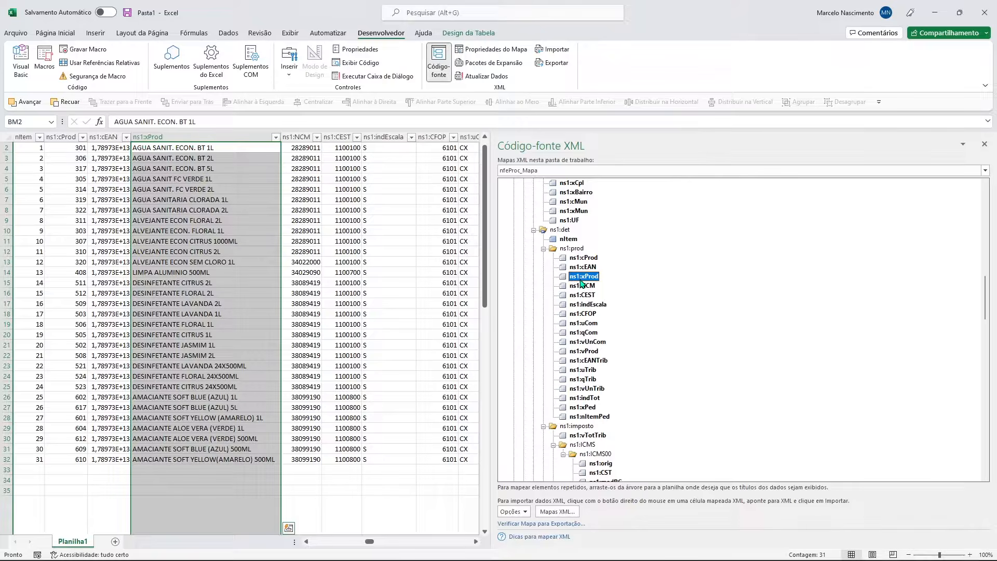
left_click(582, 286)
left_click(592, 296)
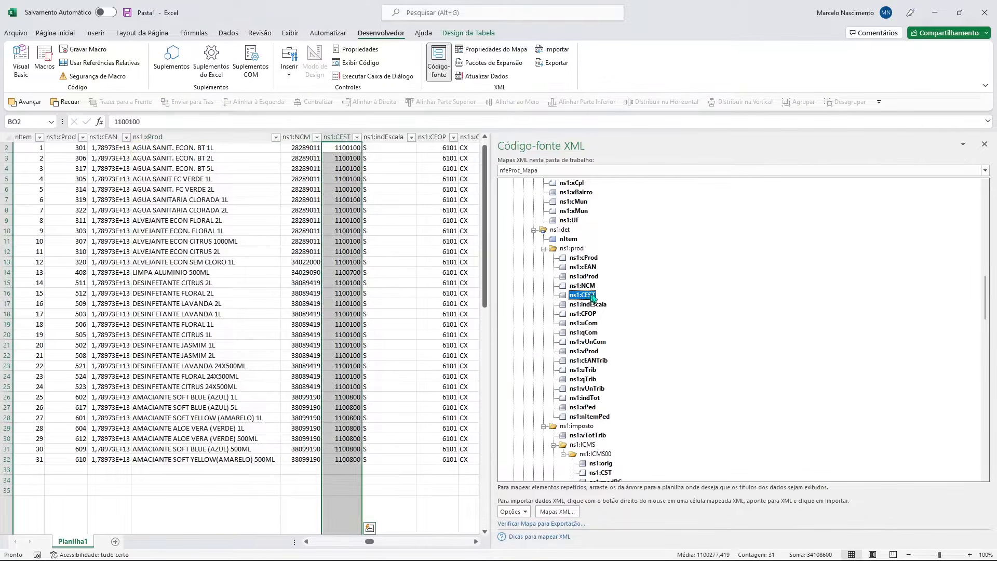
left_click(590, 305)
Examine the columns mapped to the ns1:ICMS00 tax elements and to ns1:pIPI under ns1:imposto
scroll(592, 312, "down", 6)
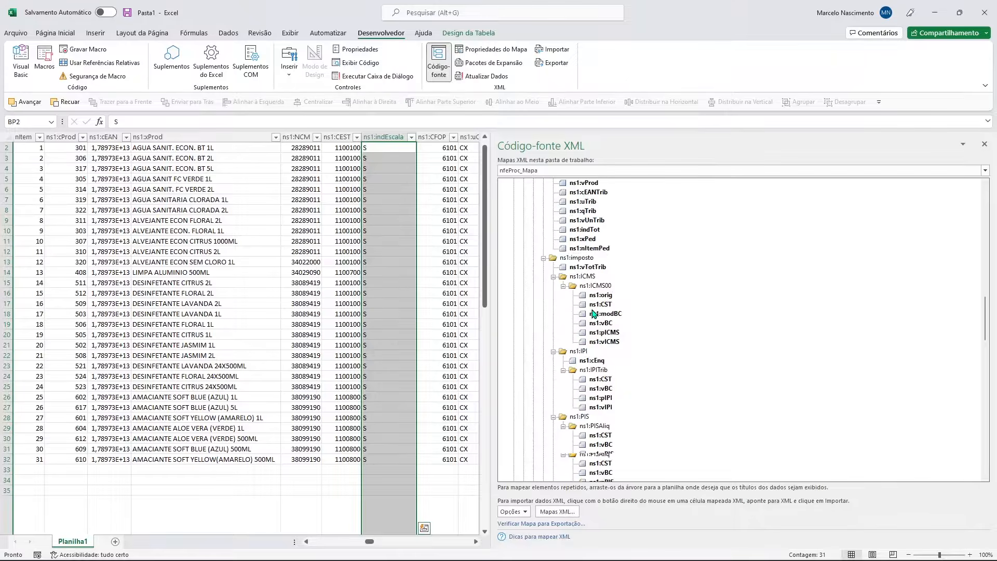
left_click(595, 286)
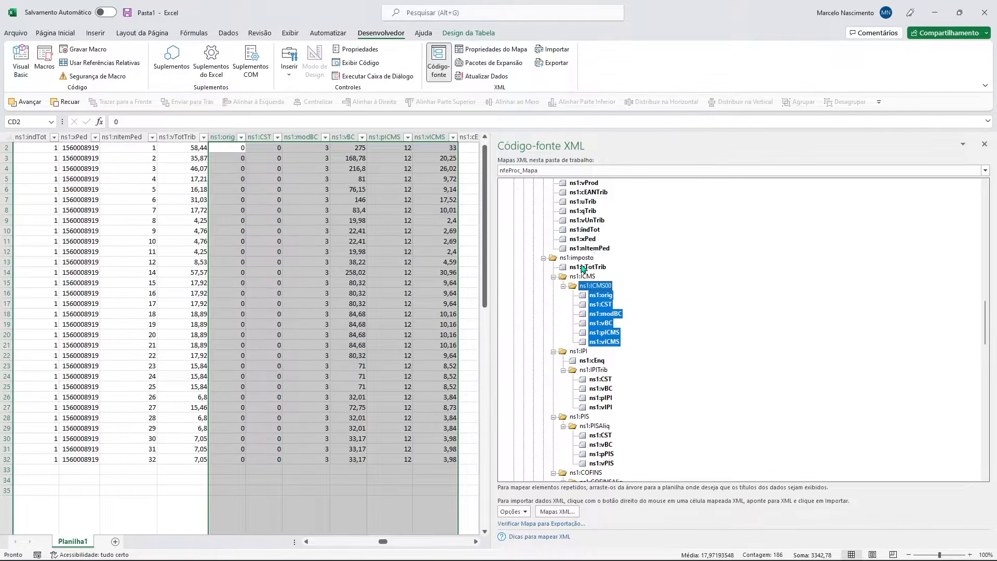
left_click(605, 333)
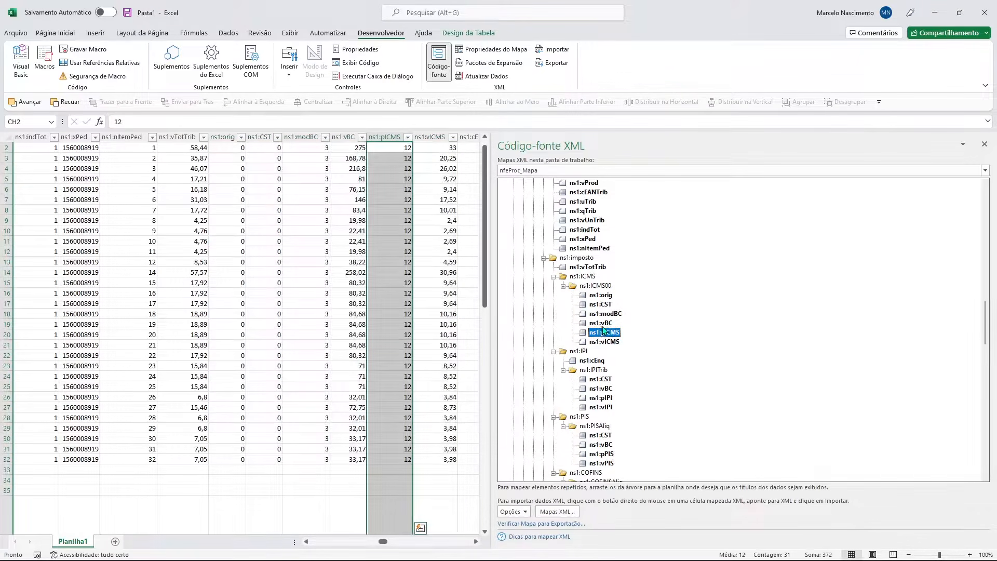
left_click(602, 304)
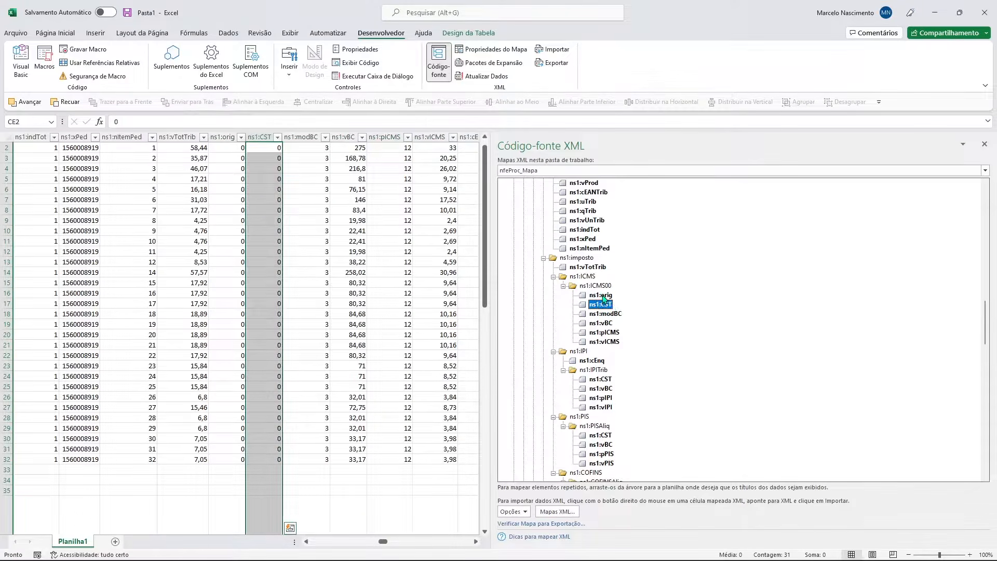
left_click(603, 295)
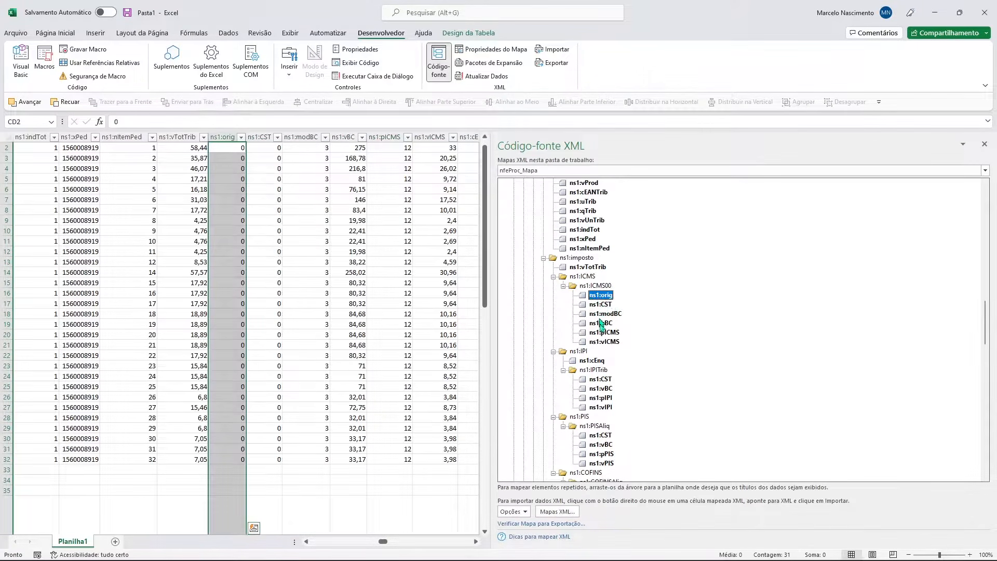
left_click(606, 399)
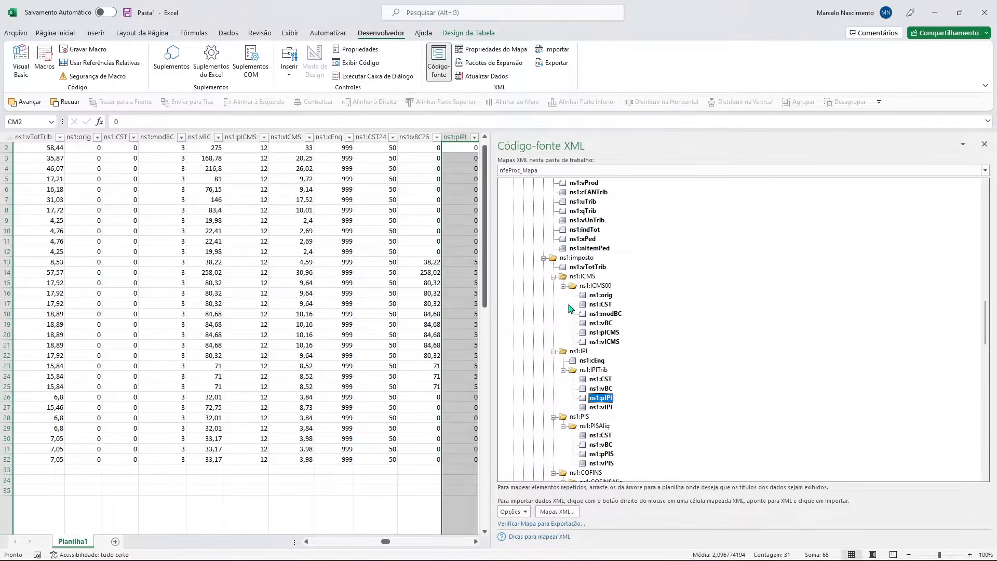
Delete all sheet columns from versao through nItem so that the table starts with ns1:cProd
scroll(577, 266, "up", 1)
scroll(582, 296, "down", 1)
scroll(583, 296, "up", 2)
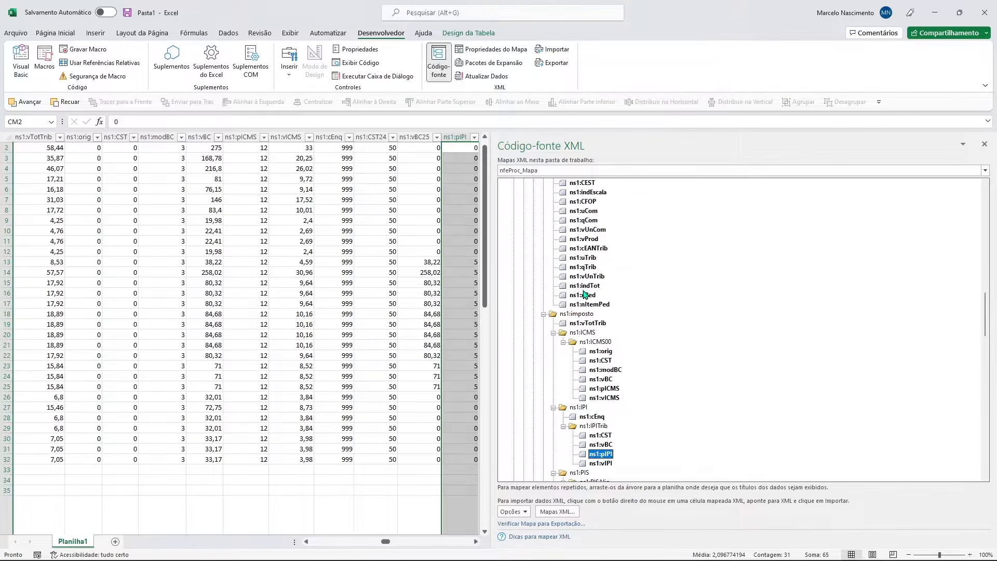
left_click_drag(986, 311, 987, 283)
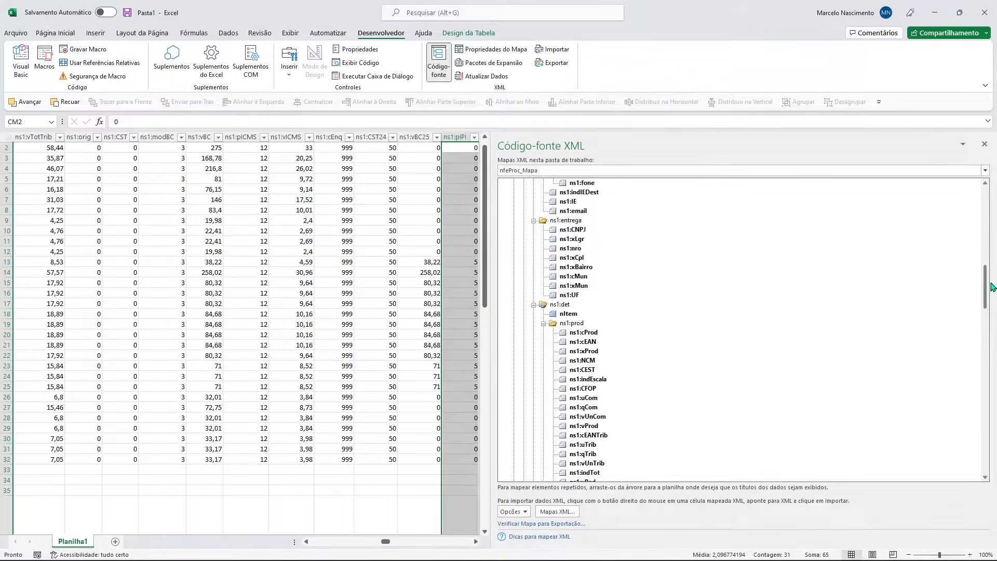
left_click(564, 305)
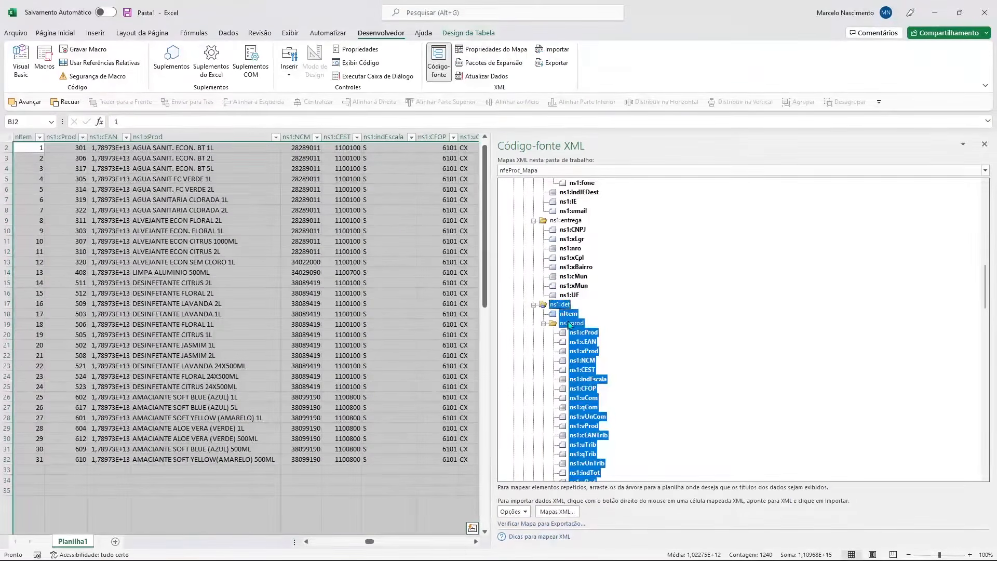
left_click(66, 137)
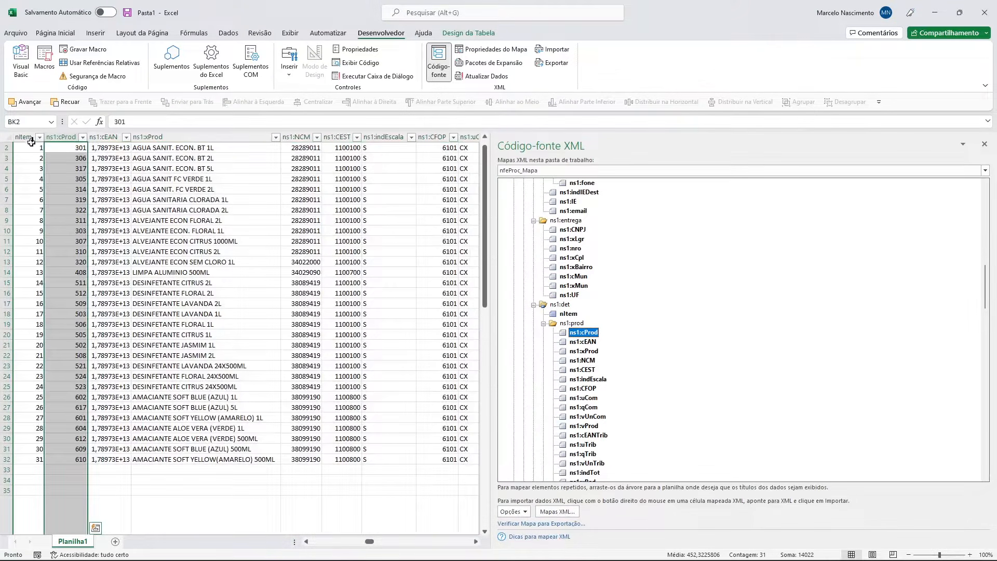
left_click(30, 138)
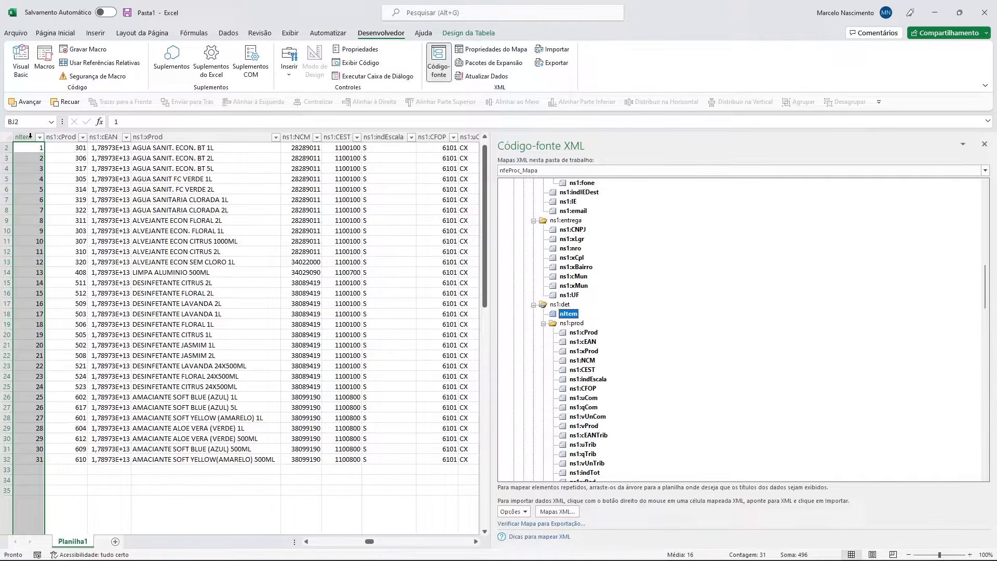
left_click(30, 136)
key("ctrl+shift+End")
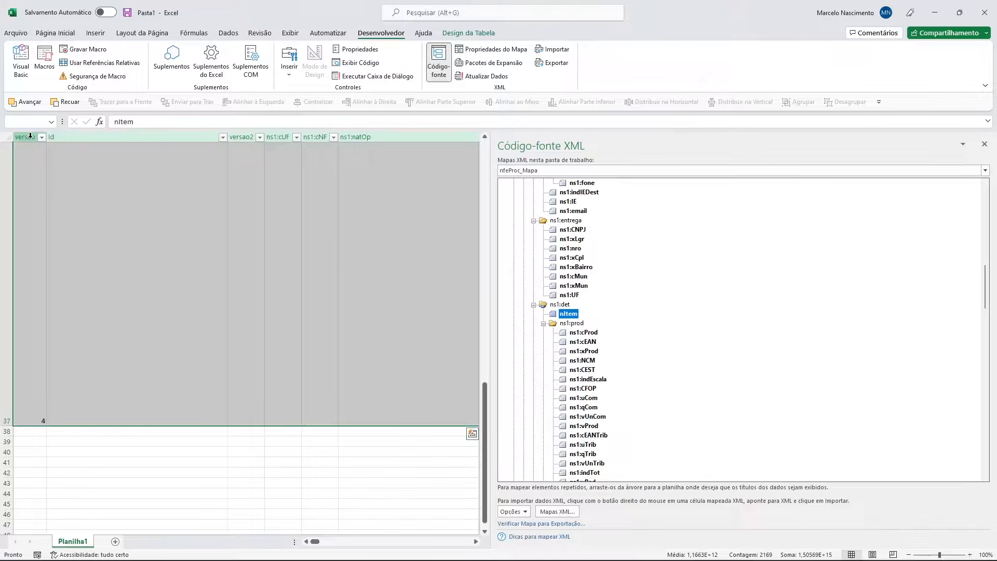
left_click(55, 33)
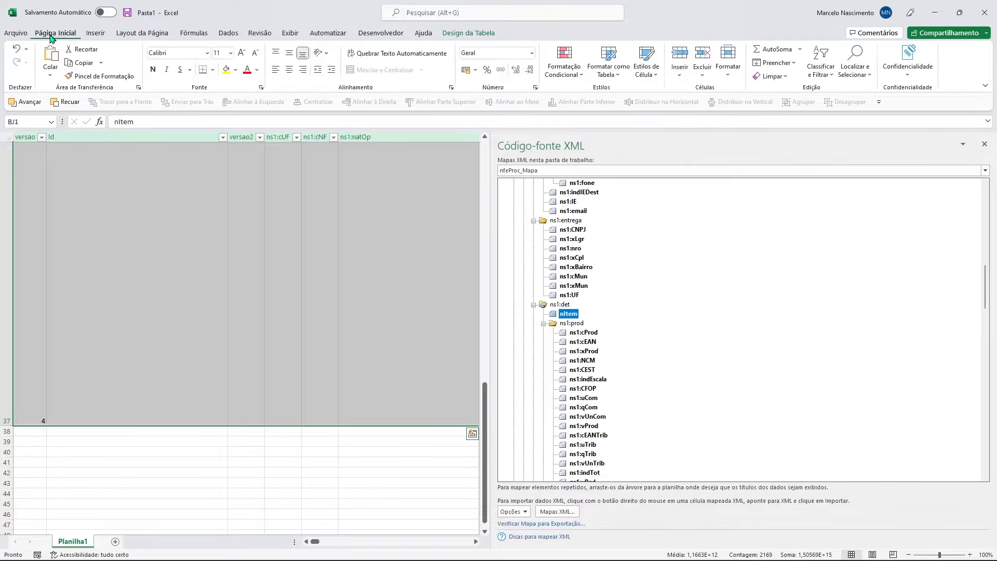
left_click(702, 54)
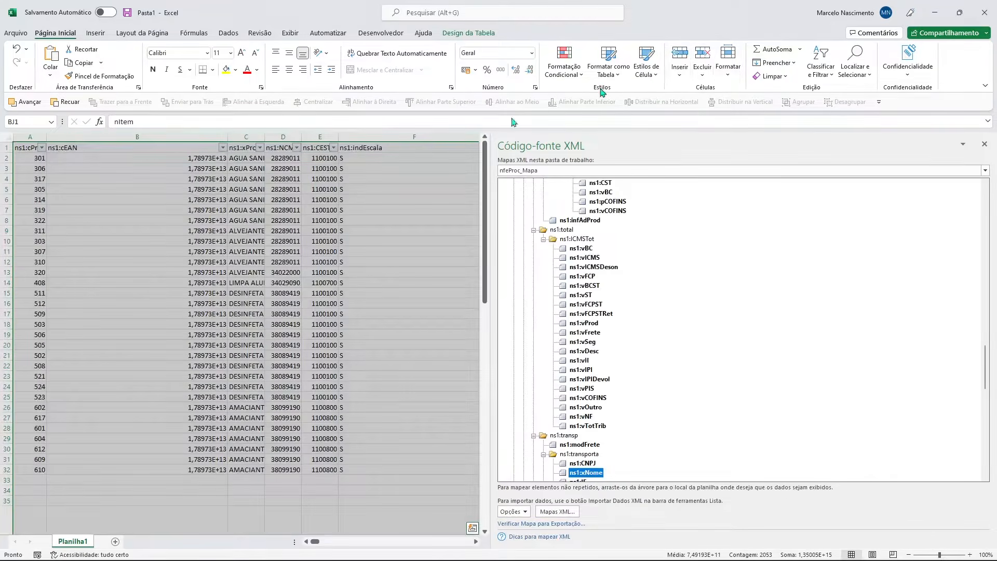
Delete the ns1:NCM and ns1:CEST columns from the table
left_click(130, 199)
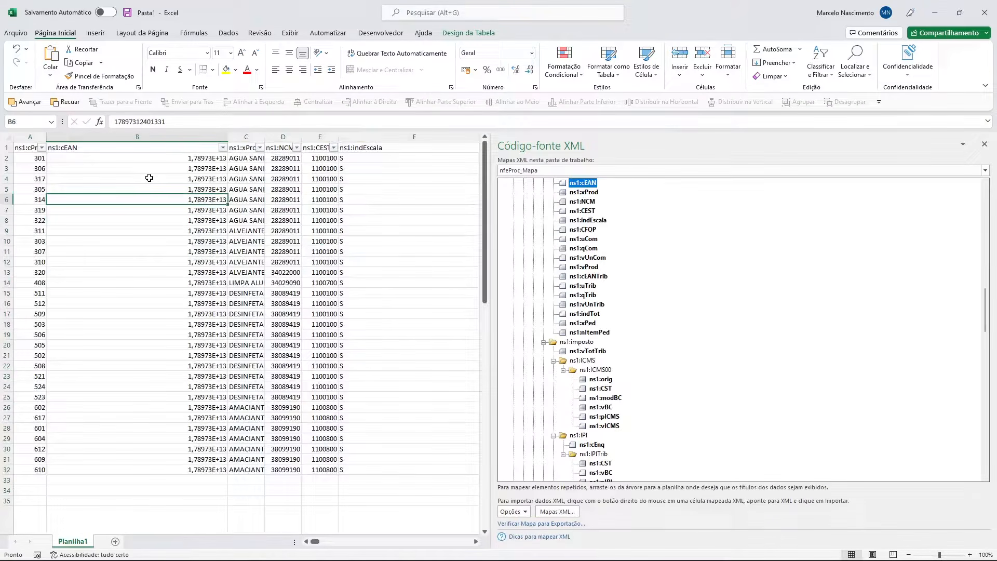
left_click_drag(283, 137, 320, 142)
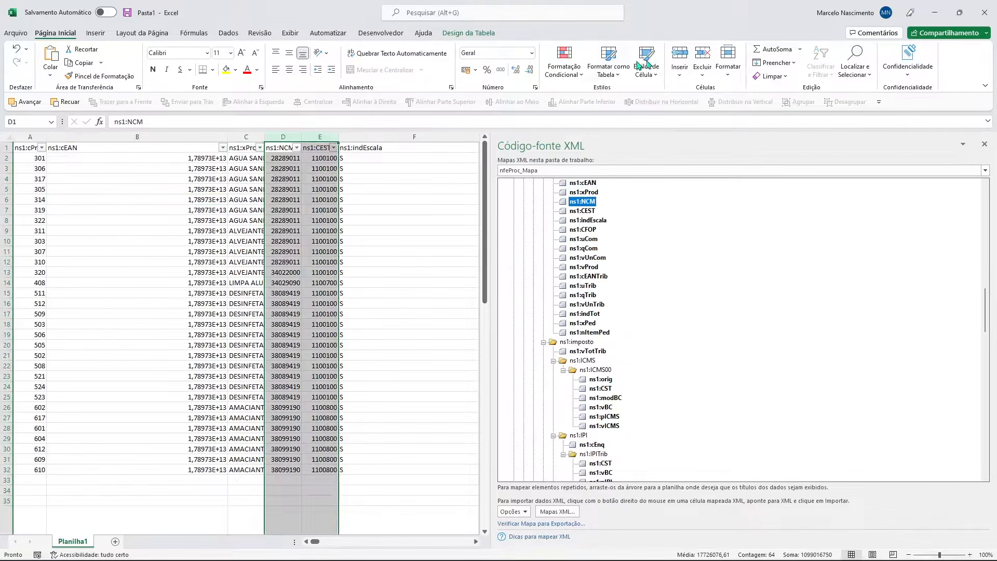
left_click(702, 54)
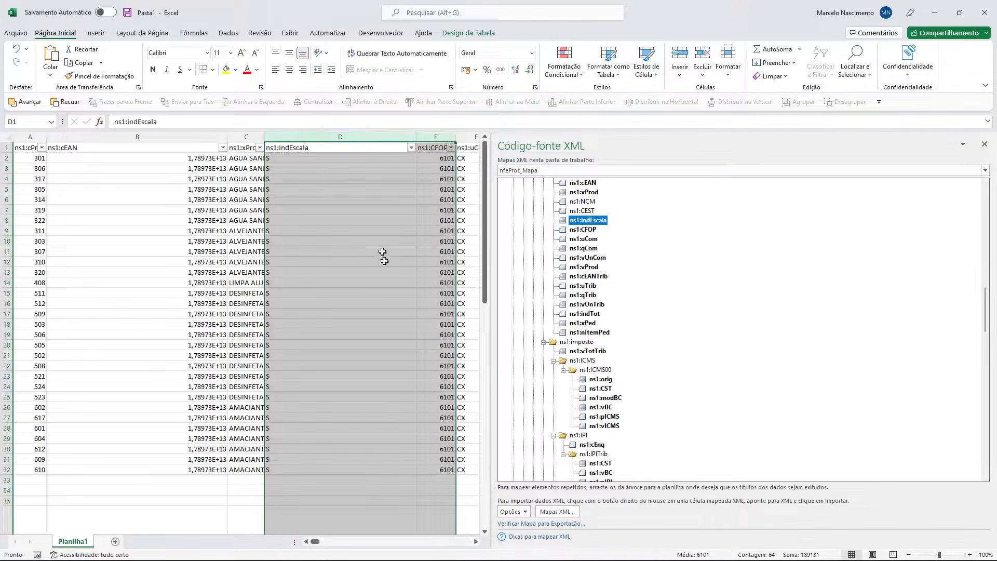
Narrow the ns1:cEAN column and widen the ns1:xProd column to show the product descriptions
left_click(149, 137)
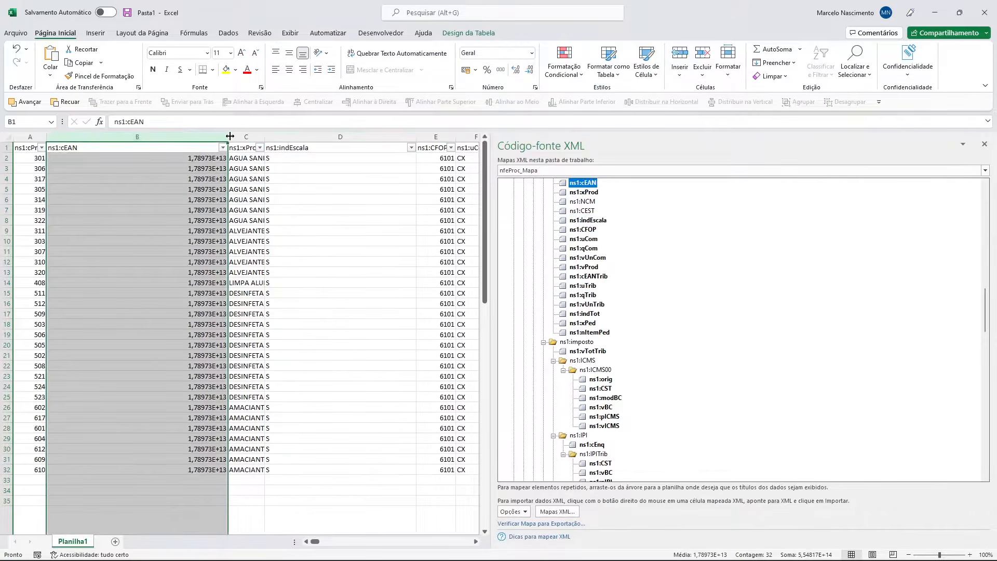
left_click_drag(227, 137, 198, 137)
left_click(73, 158)
left_click(136, 137)
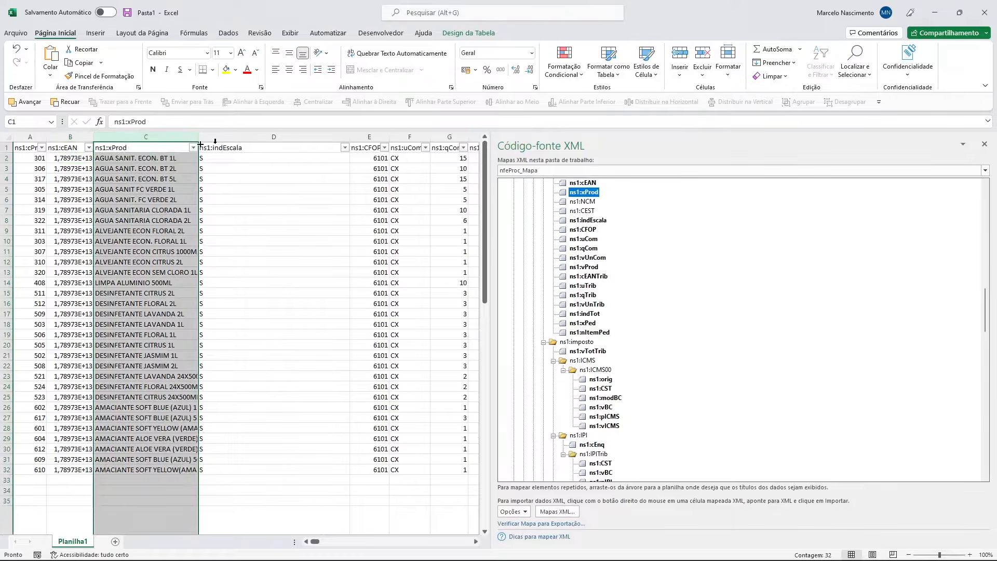
Delete the ns1:indEscala and ns1:CFOP columns from the table
left_click(279, 137)
left_click_drag(279, 137, 370, 141)
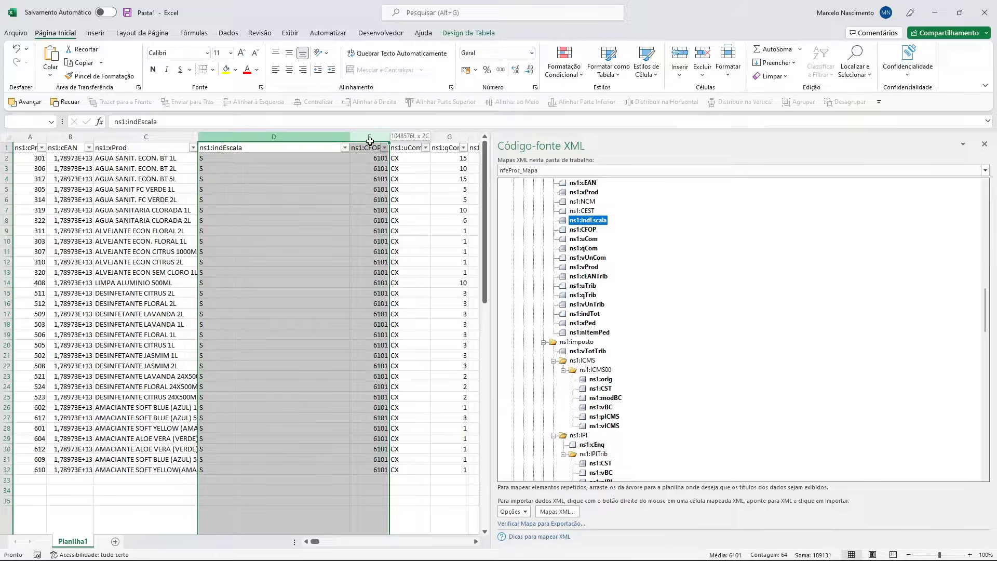
left_click(703, 52)
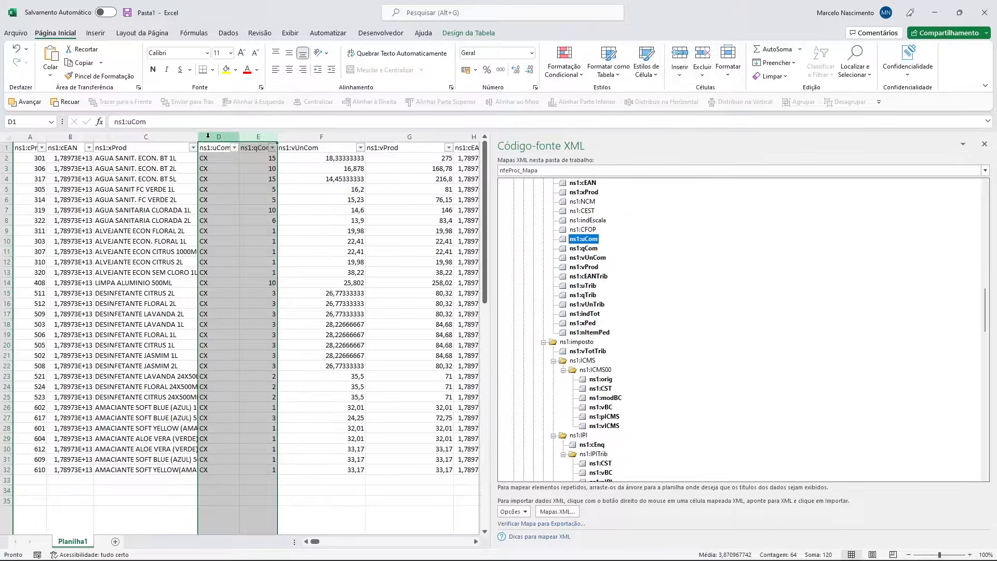
Examine the unit and quantity values of the products in the ns1:uCom and ns1:qCom columns
left_click(208, 136)
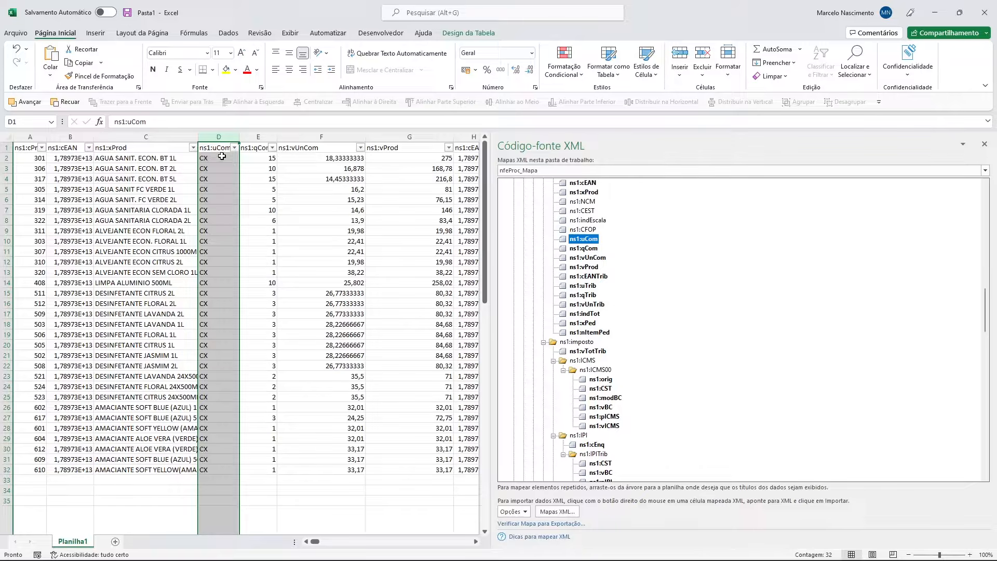
left_click(221, 168)
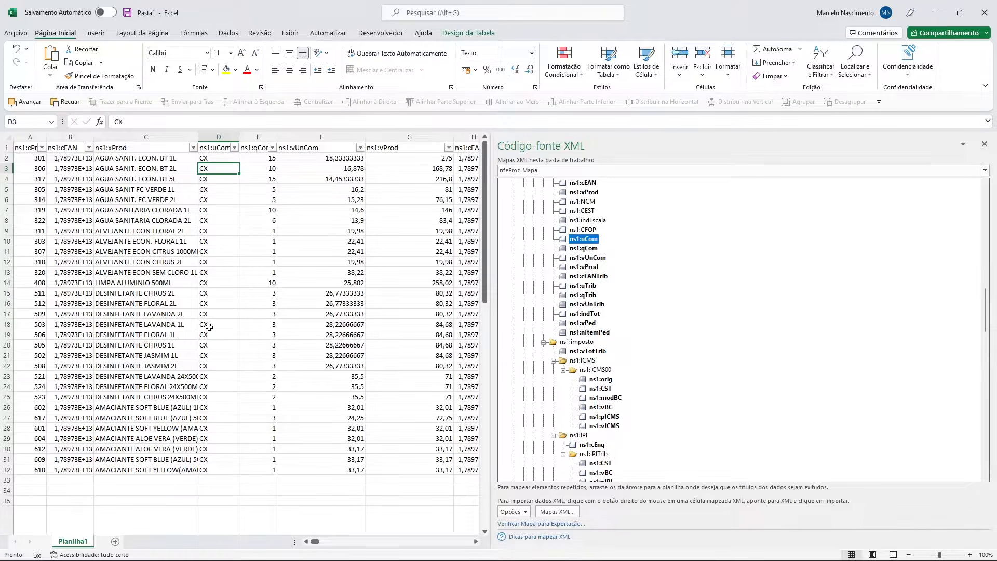
left_click(207, 183)
left_click(208, 190)
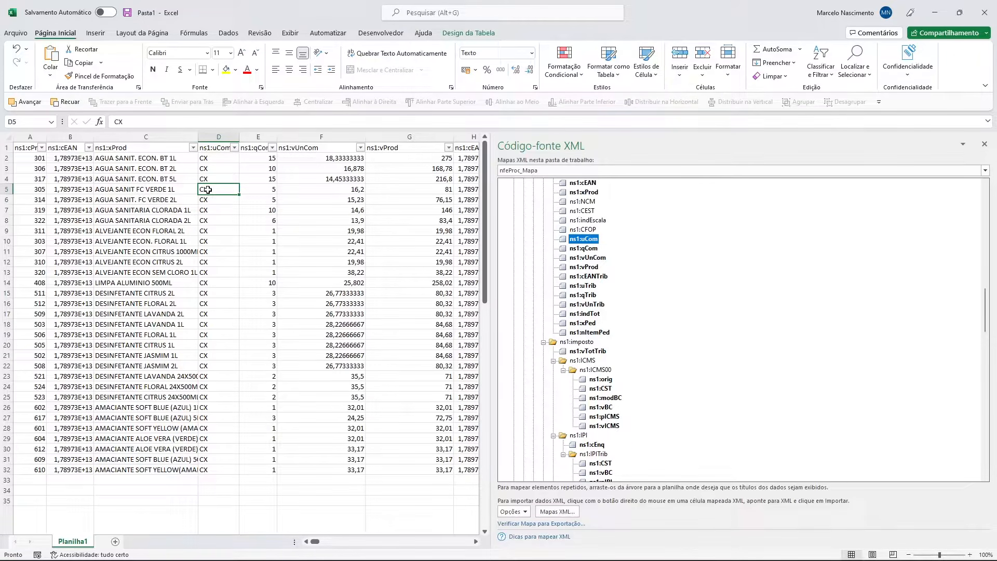
left_click(215, 157)
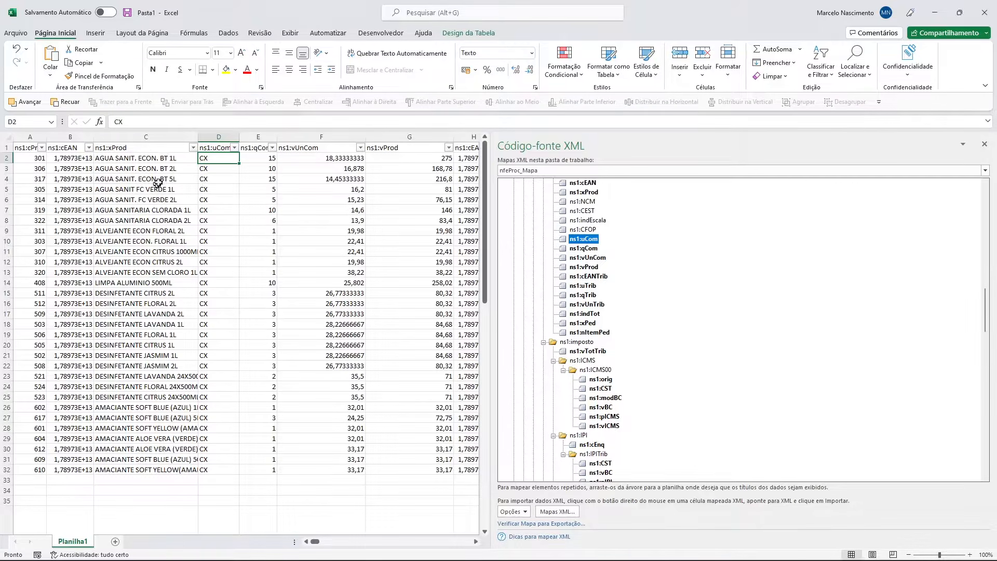
left_click(260, 157)
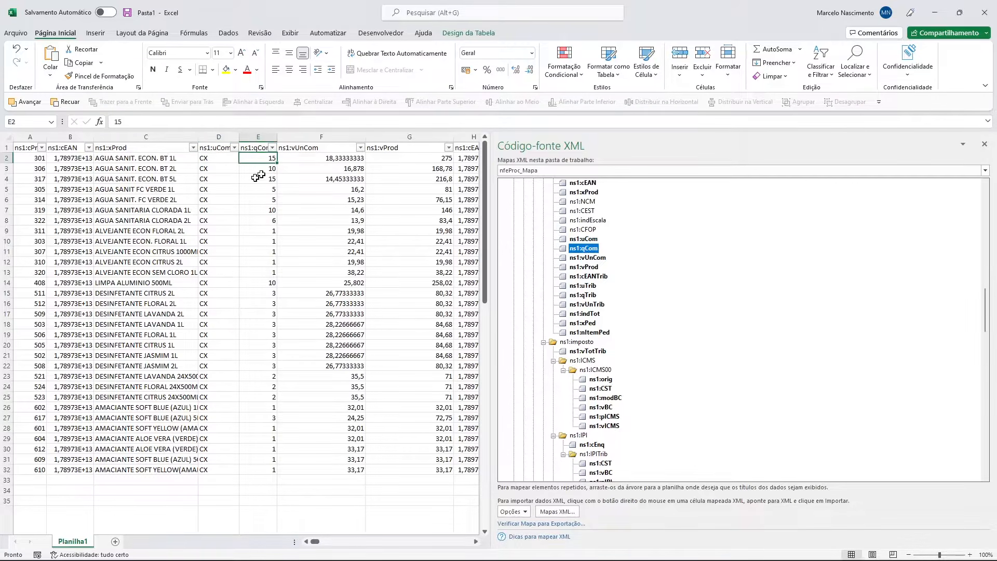
left_click(217, 157)
left_click(270, 158)
left_click(204, 158)
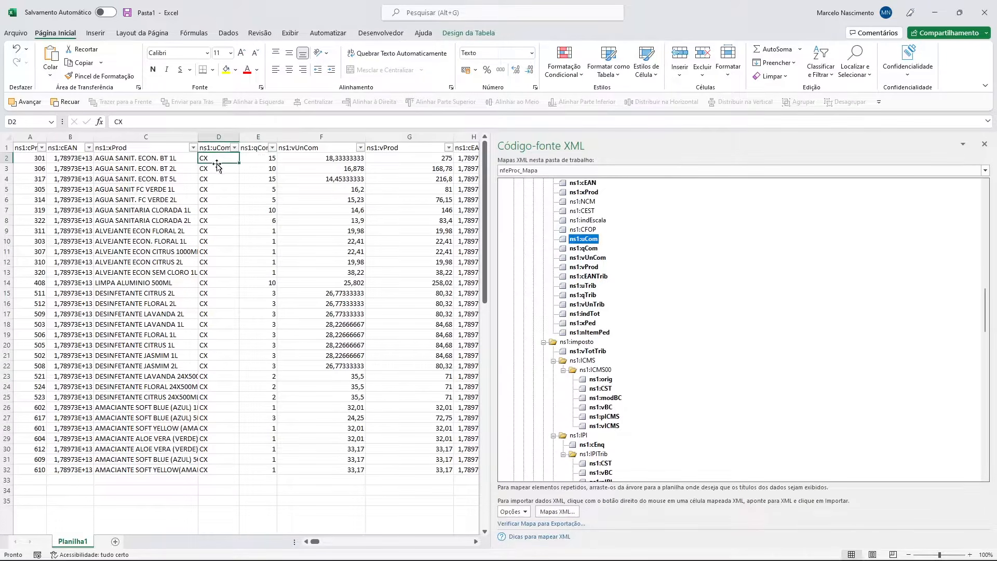
Narrow the XML source pane and delete all table columns after ns1:vProd, from ns1:cEANTrib through ns1:xMotivo
left_click(249, 157)
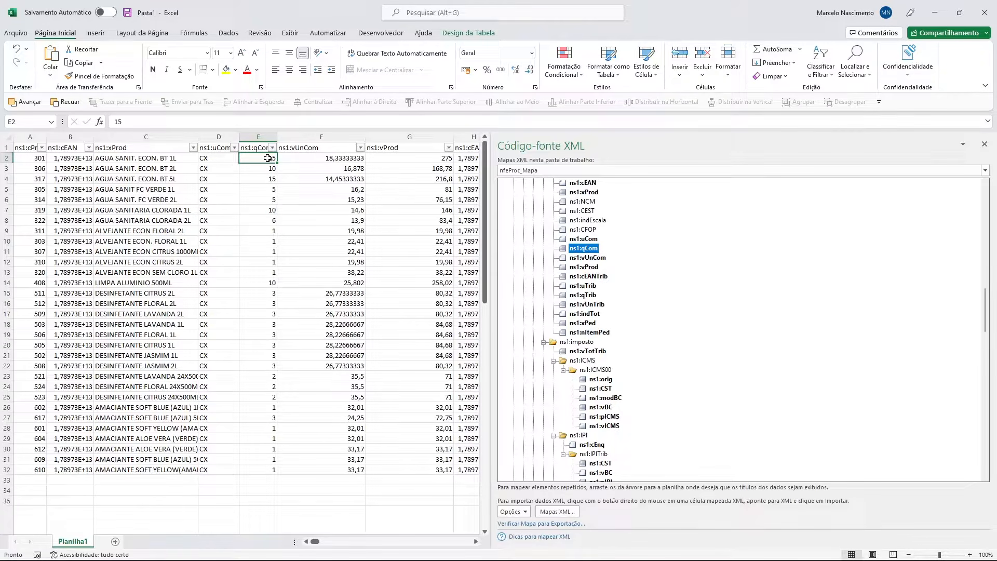
left_click(322, 136)
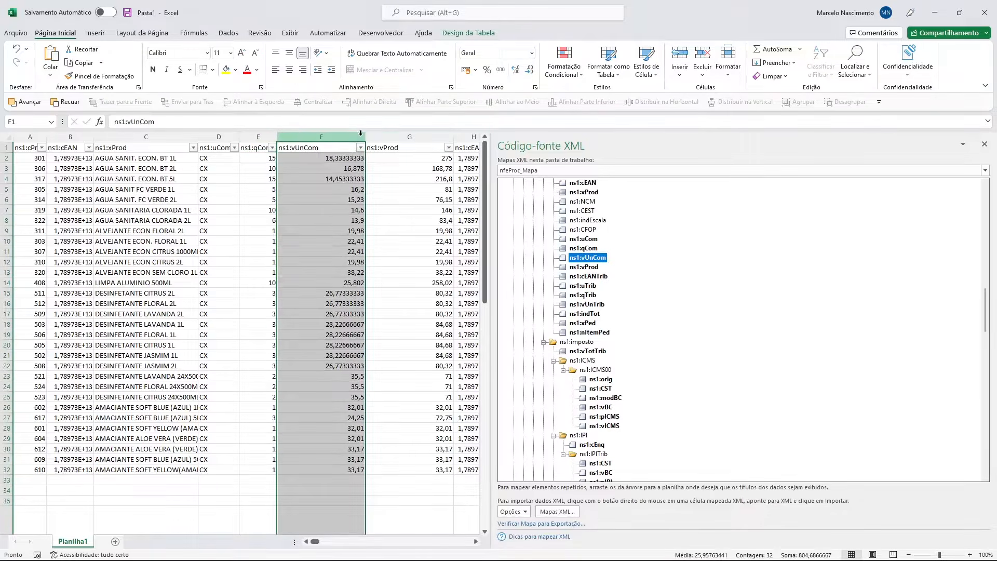
left_click(392, 136)
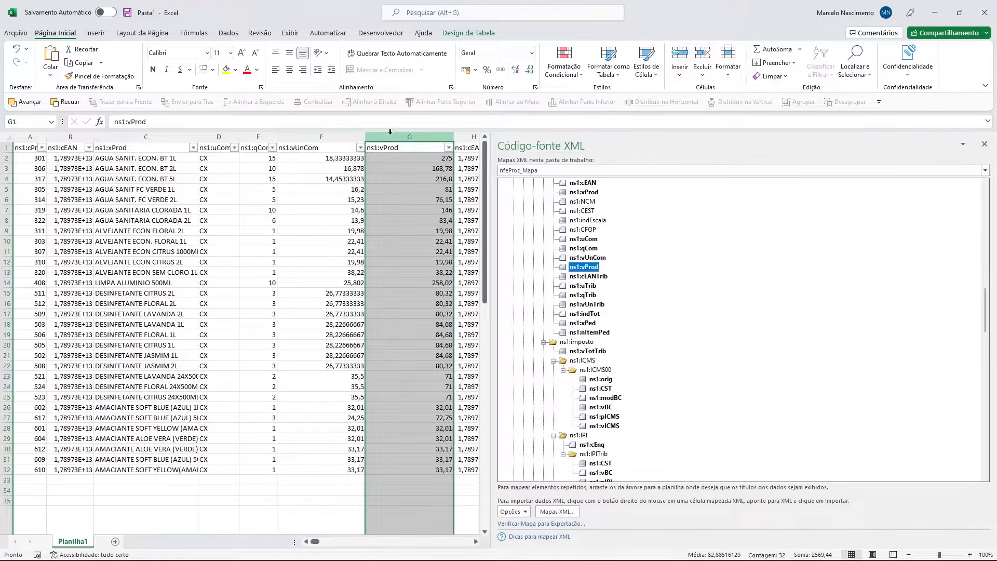
left_click(474, 136)
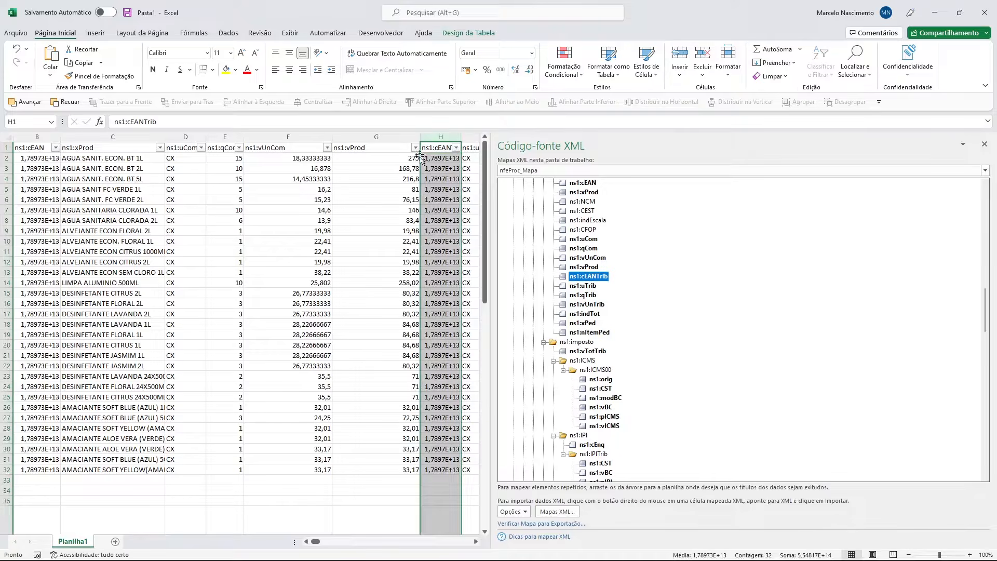
left_click_drag(484, 177, 808, 176)
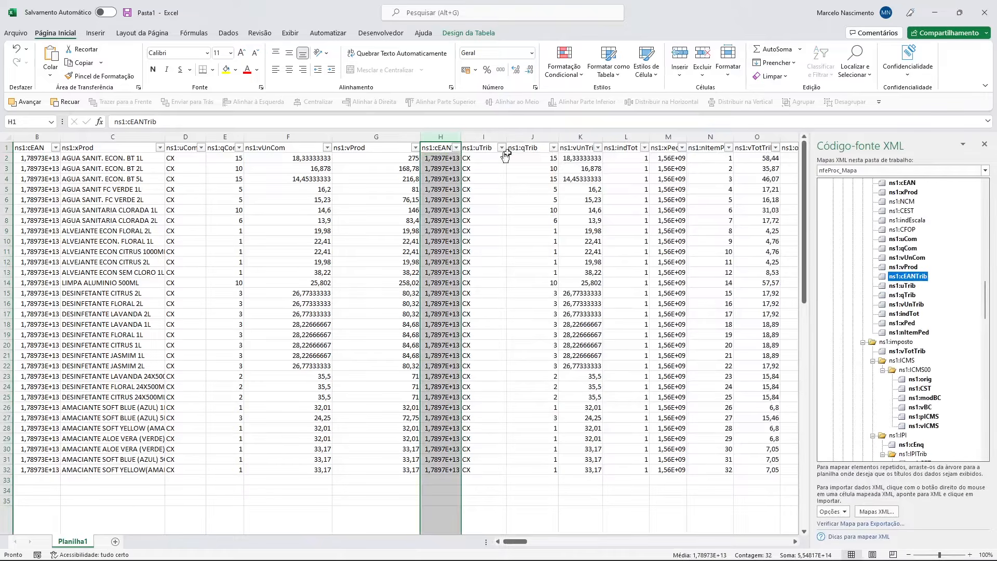
left_click(445, 137)
key("ctrl+shift+Right")
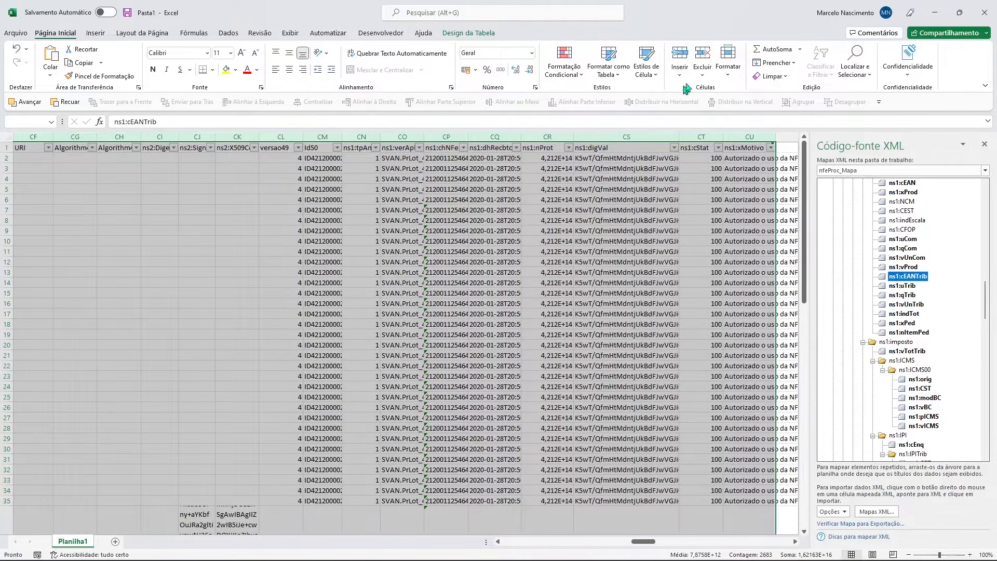
left_click(703, 55)
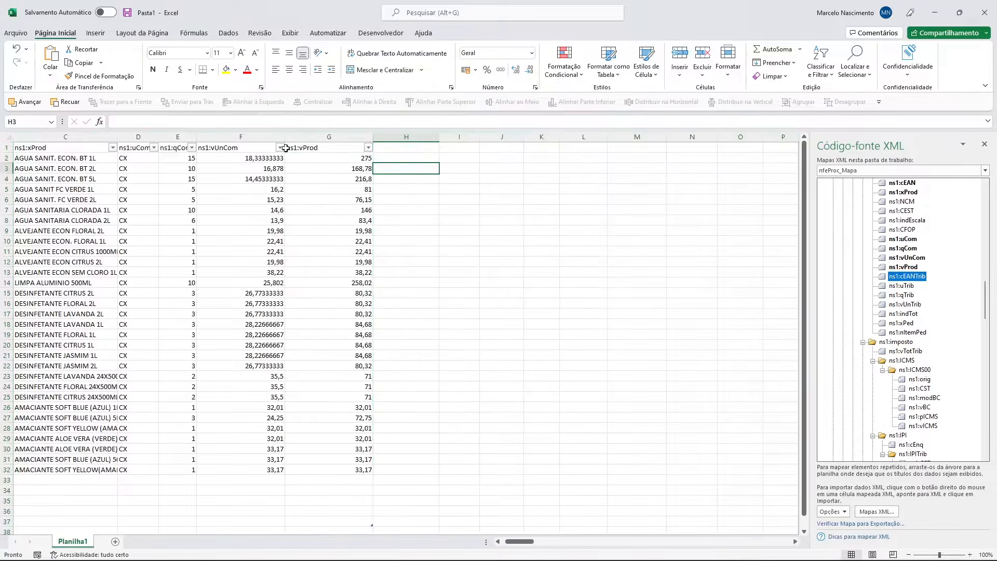
Examine the remaining product columns from ns1:cProd to ns1:vProd and their mapped elements in the XML map
left_click(289, 148)
left_click_drag(52, 147, 27, 151)
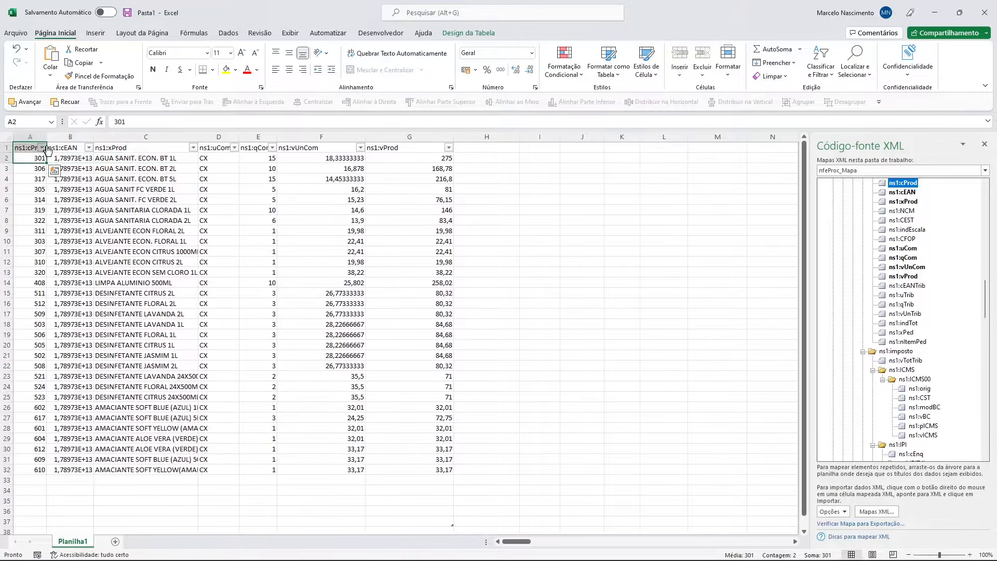
left_click(48, 145)
left_click(339, 157)
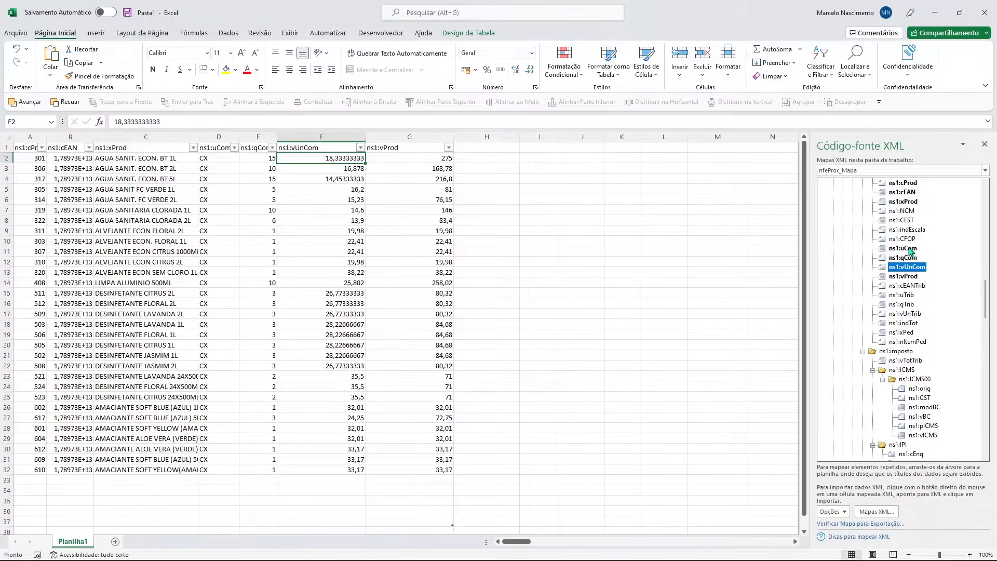
left_click(134, 230)
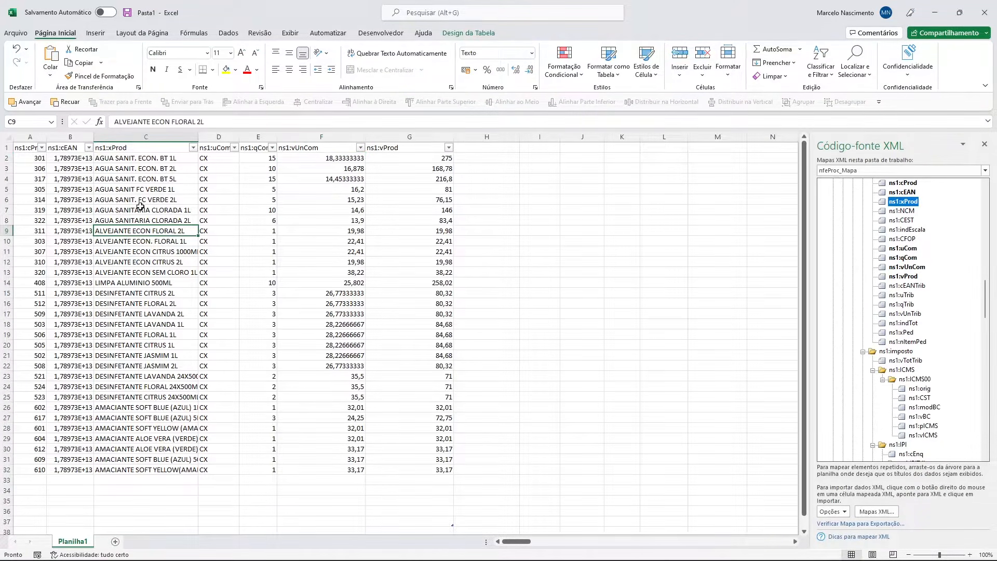
left_click_drag(29, 137, 410, 137)
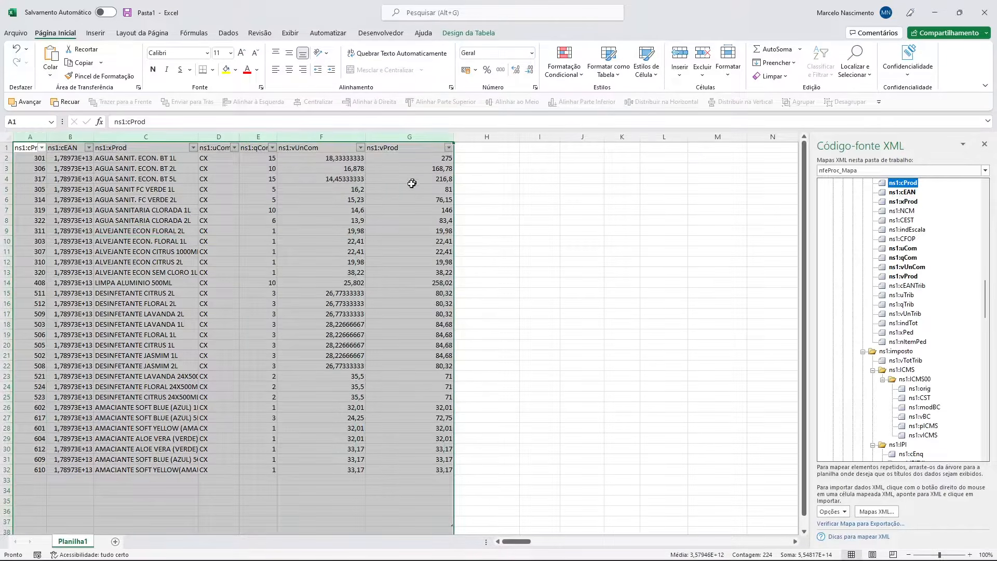
left_click(409, 199)
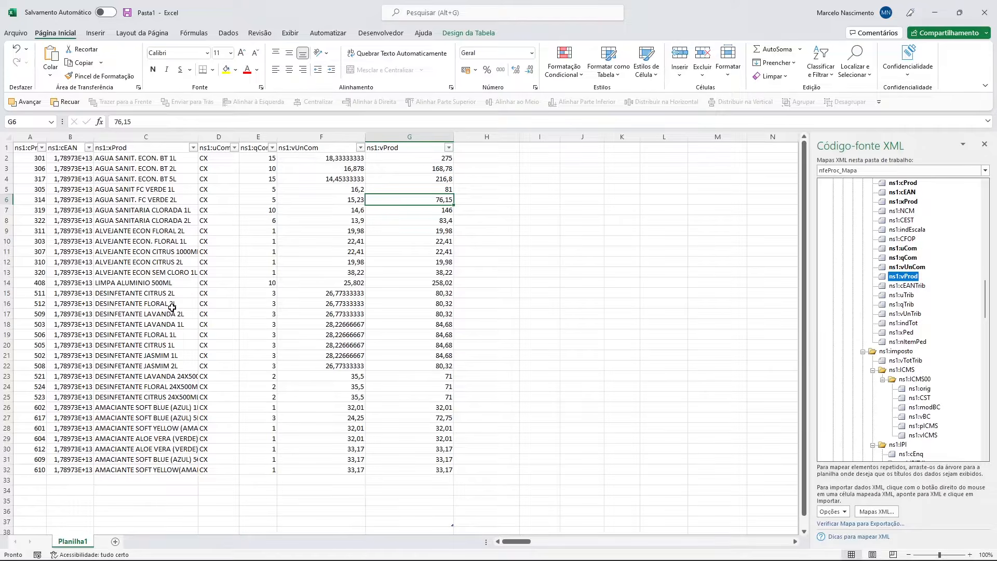
Apply the R$ accounting number format to the ns1:vUnCom and ns1:vProd columns
left_click_drag(313, 130, 393, 136)
left_click(466, 71)
left_click(307, 147)
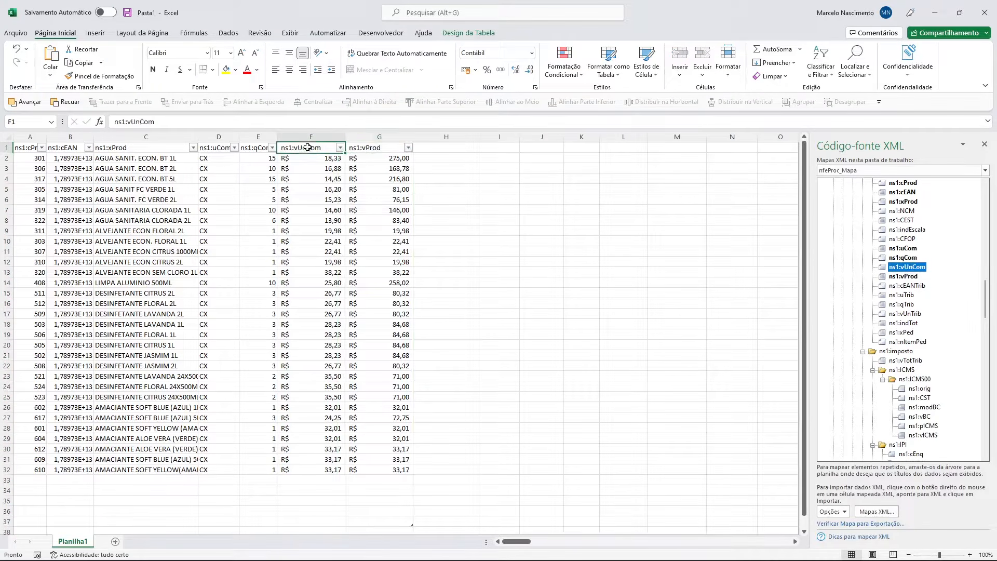
Rename the ns1:cProd header to "Id" and the ns1:cEAN header to "Cód.Barras"
left_click(29, 147)
double_click(164, 120)
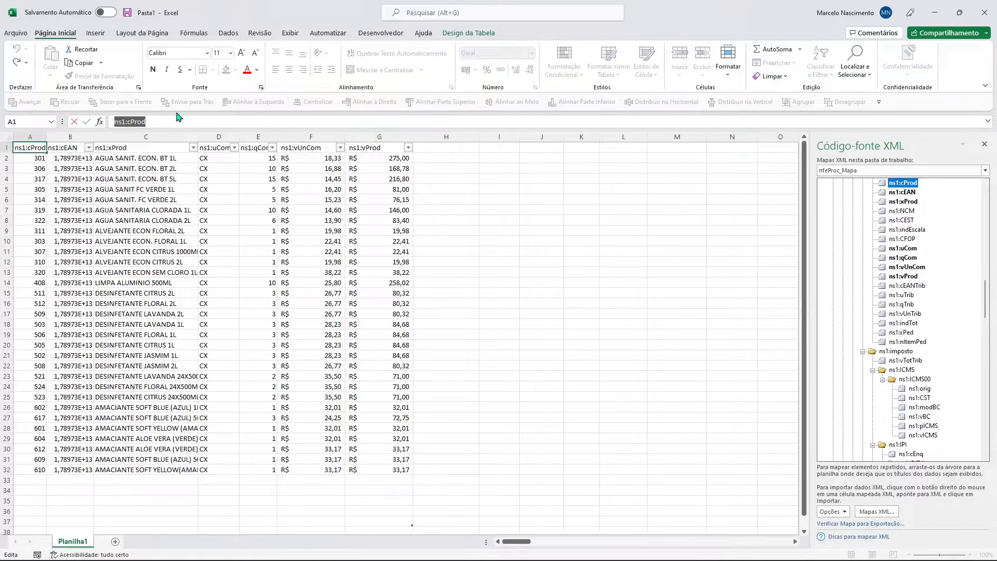
type("Id")
left_click(65, 150)
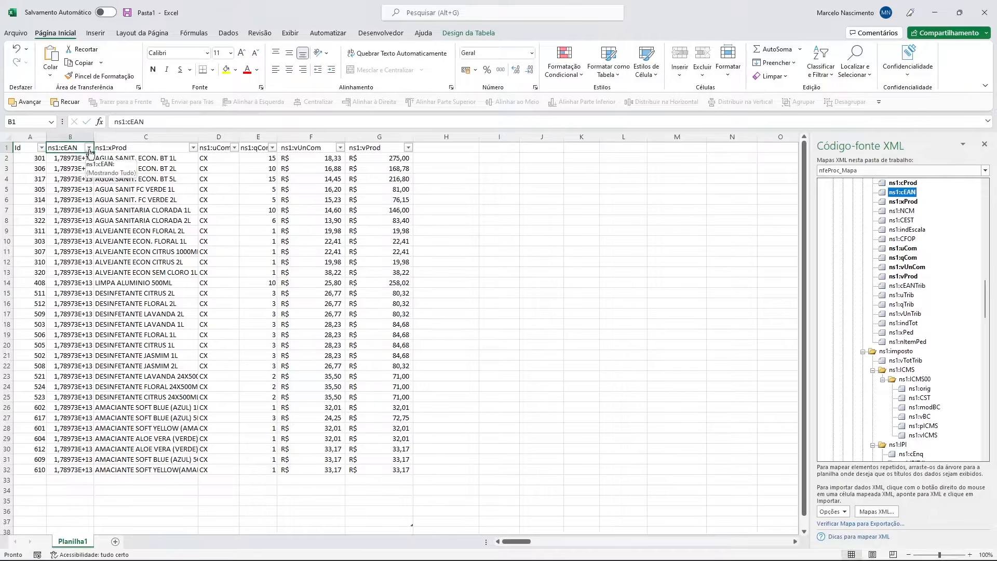
type("Cód.B")
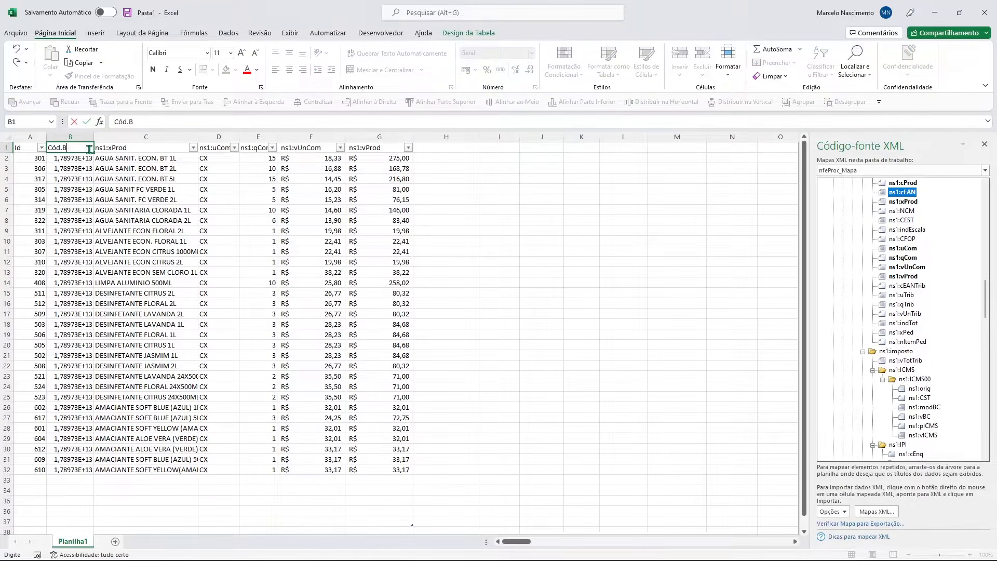
type("aras")
left_click(73, 149)
type("r")
Rename the ns1:xProd header to "Descrição do Produto" and the ns1:uCom header to "Unid"
left_click(146, 158)
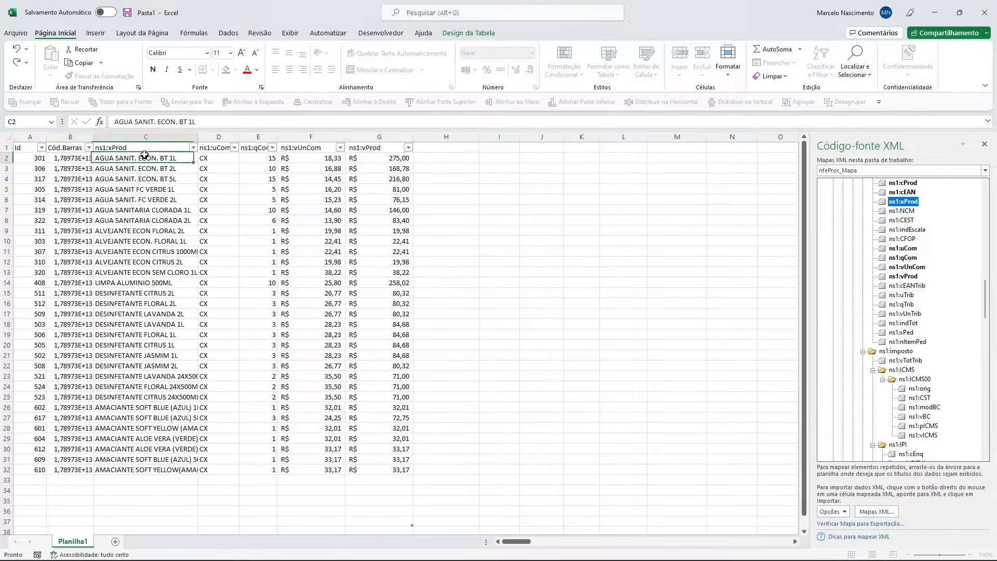
left_click(146, 148)
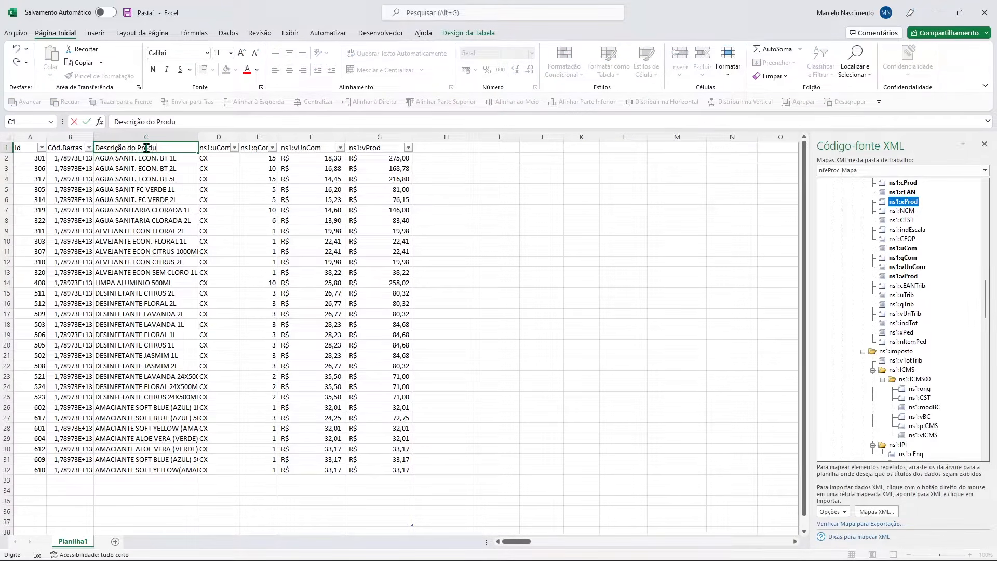
key("Tab")
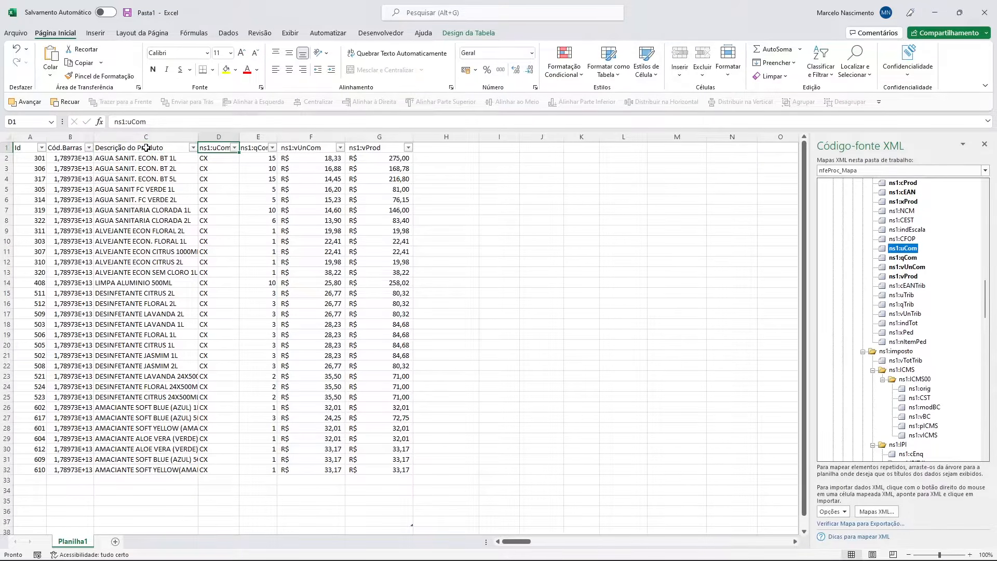
type("Unid")
key("Tab")
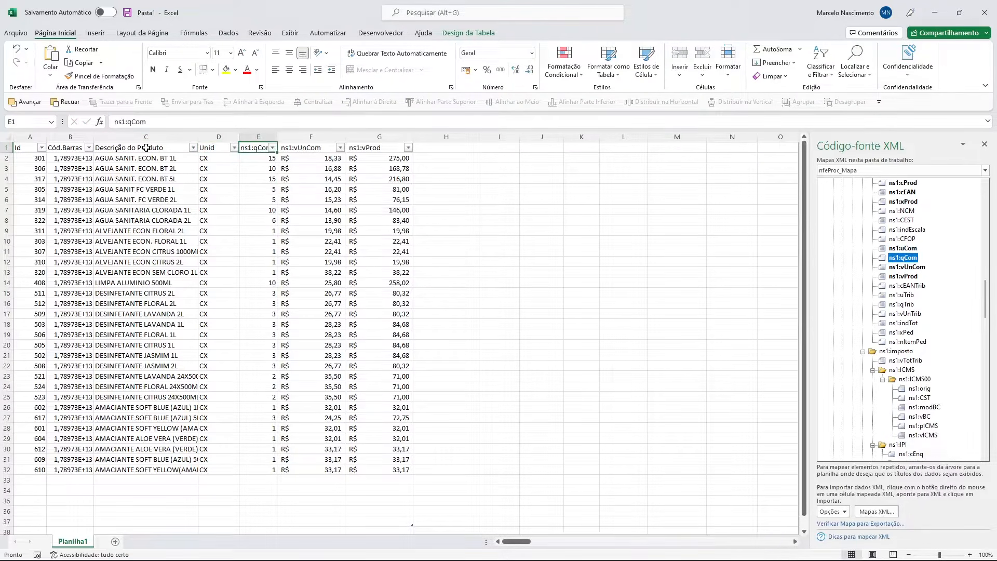
Rename the ns1:qCom, ns1:vUnCom and ns1:vProd headers to "Qtde", "V.Unit" and "V.Total"
type("Qtde")
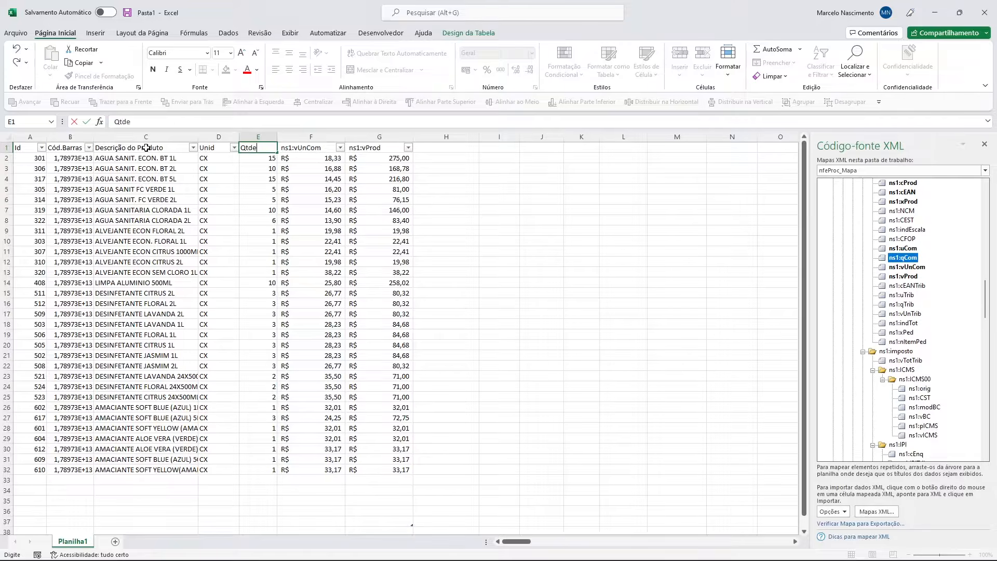
key("Tab")
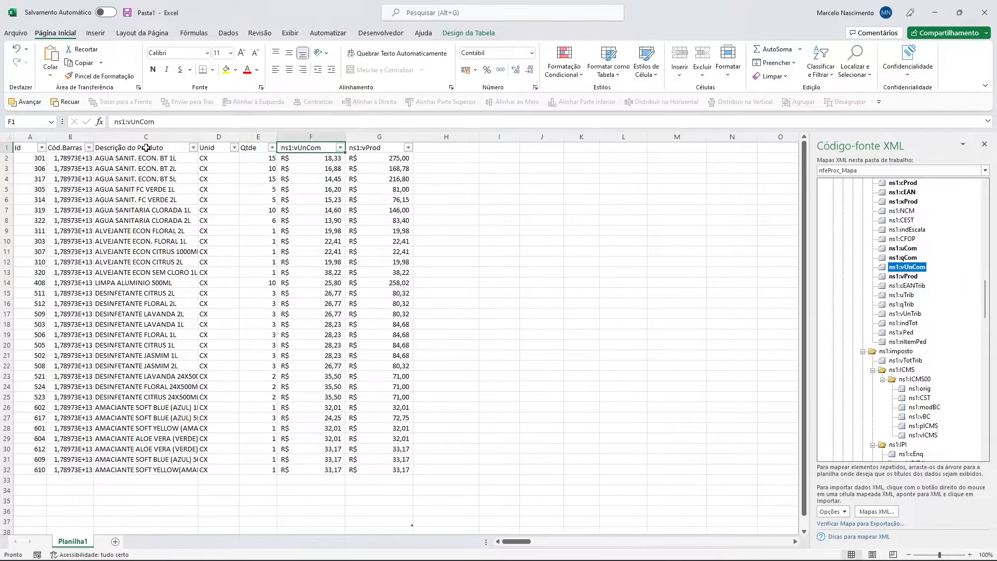
type("V.Unit")
key("Tab")
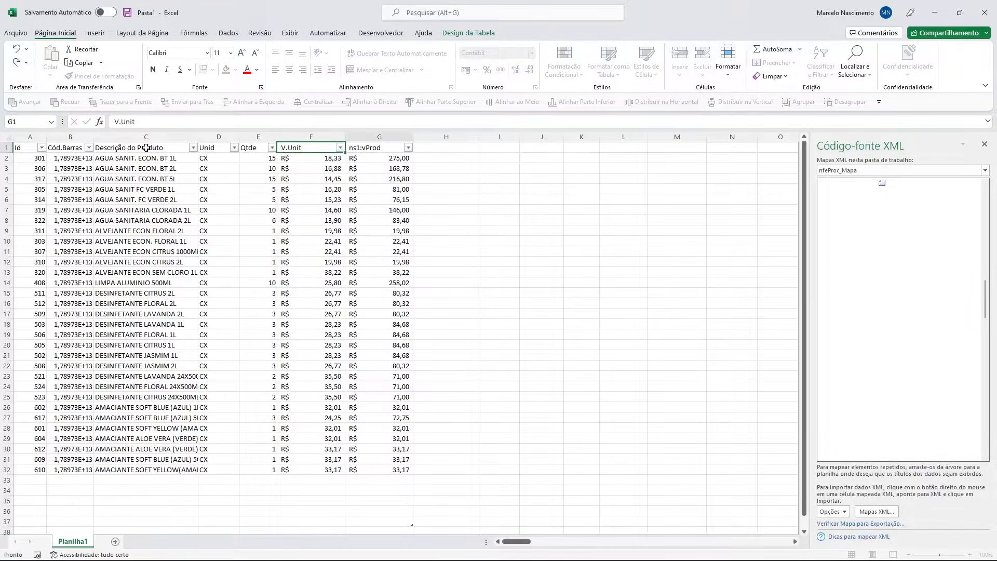
type("V.Total")
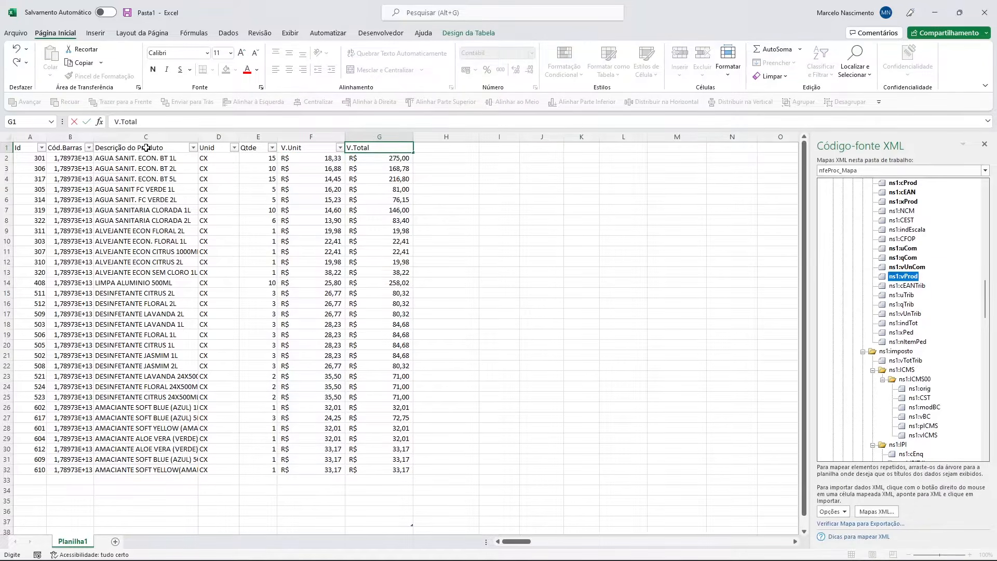
key("Return")
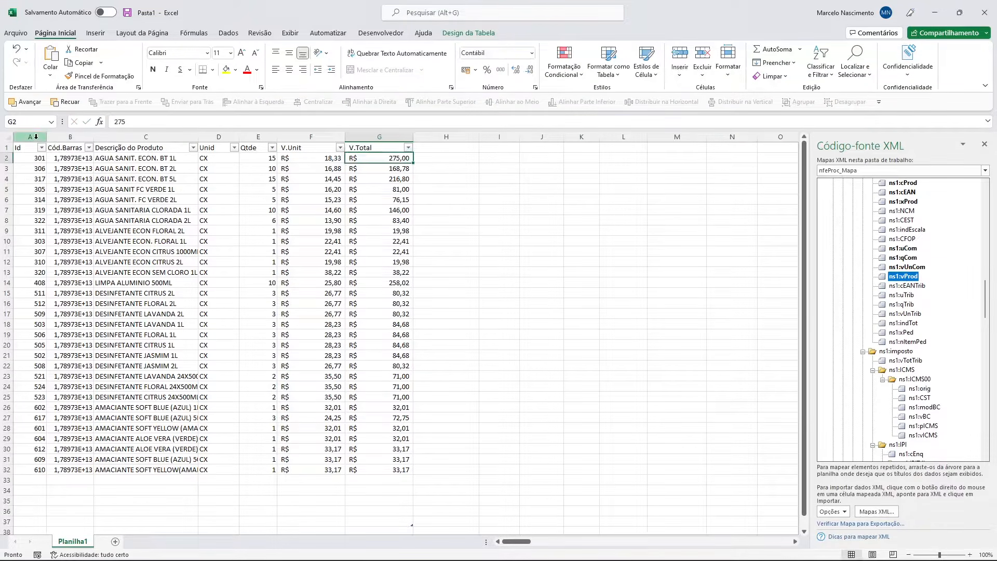
Center the contents of the Unid and Qtde columns and widen the Cód.Barras column
left_click(258, 170)
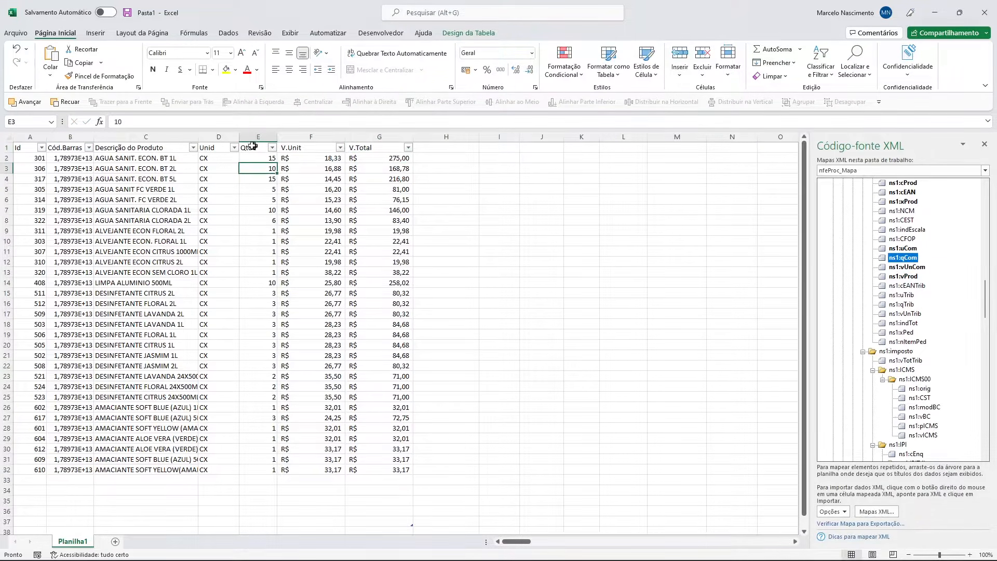
left_click_drag(215, 136, 259, 137)
left_click(289, 70)
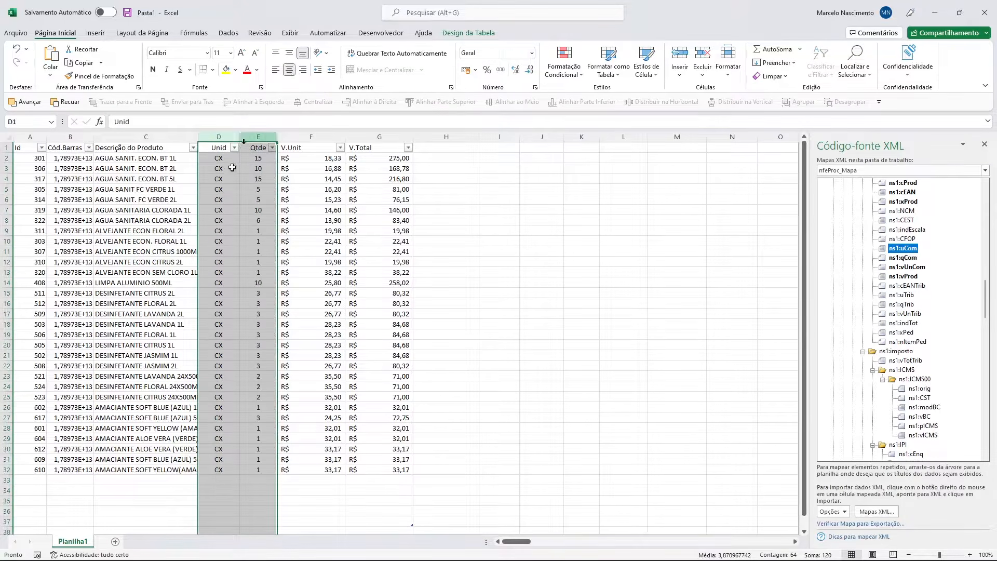
left_click(235, 179)
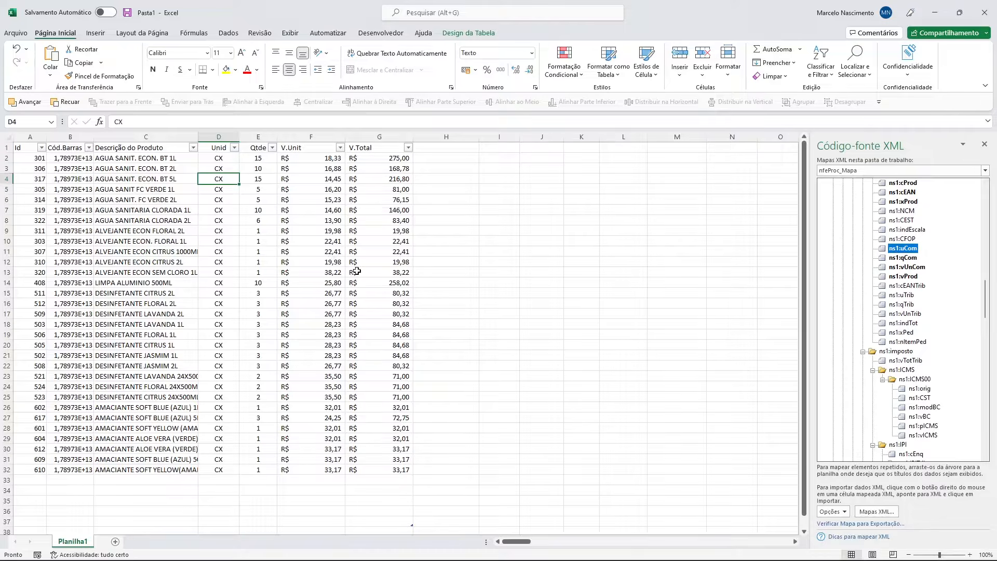
left_click_drag(94, 137, 127, 141)
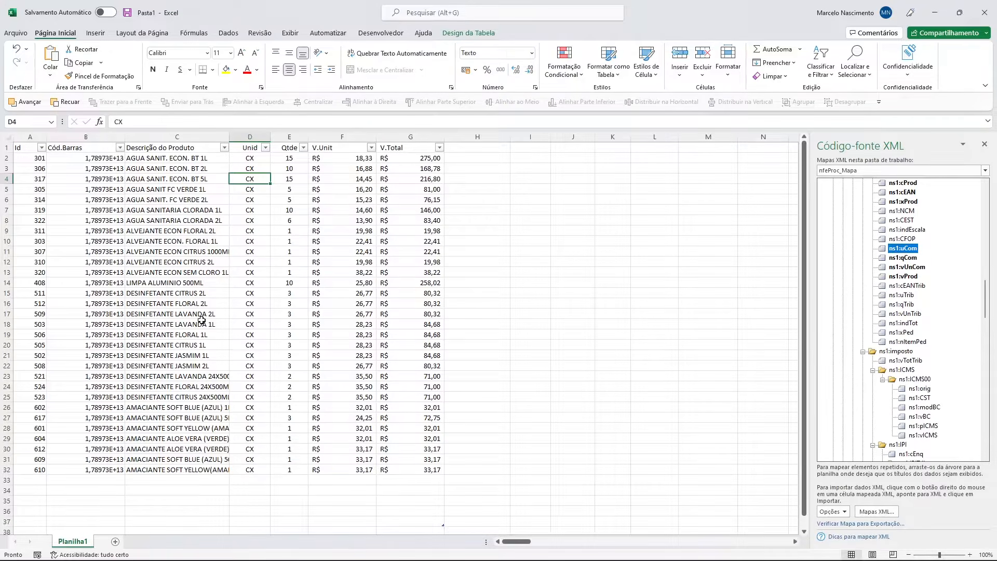
Delete the empty rows 33 to 37 so that the table ends at the last product
left_click(7, 469)
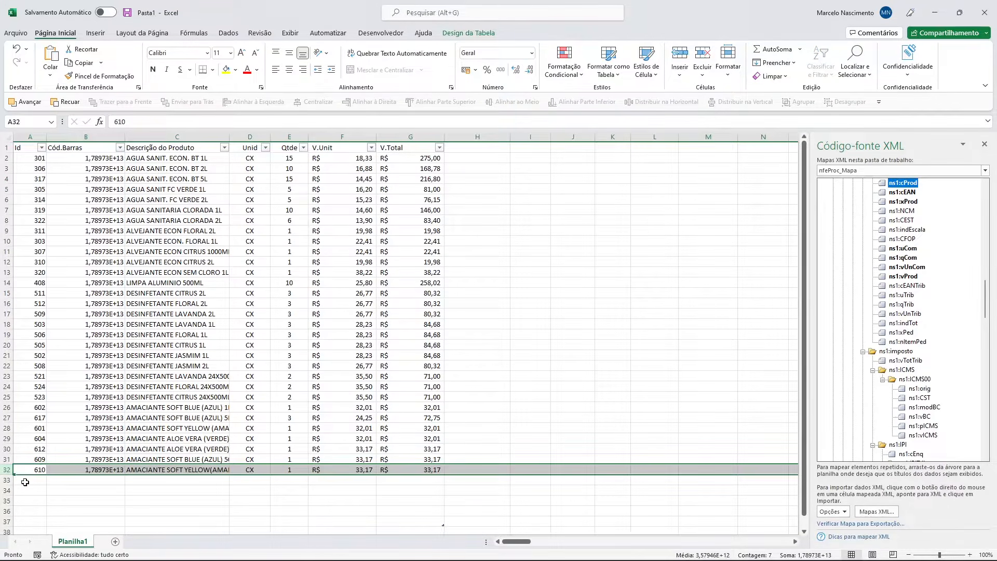
left_click_drag(7, 480, 7, 521)
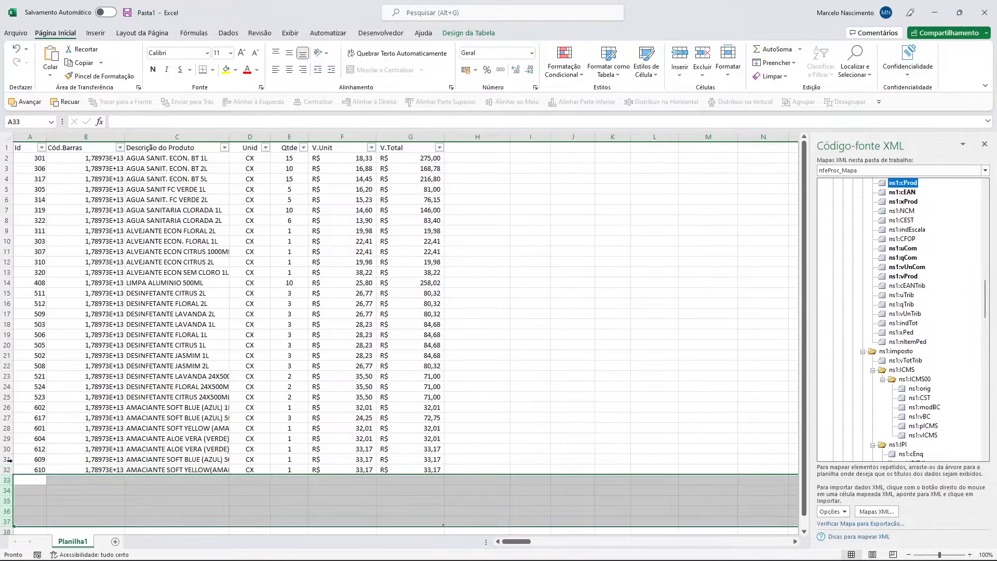
left_click(703, 53)
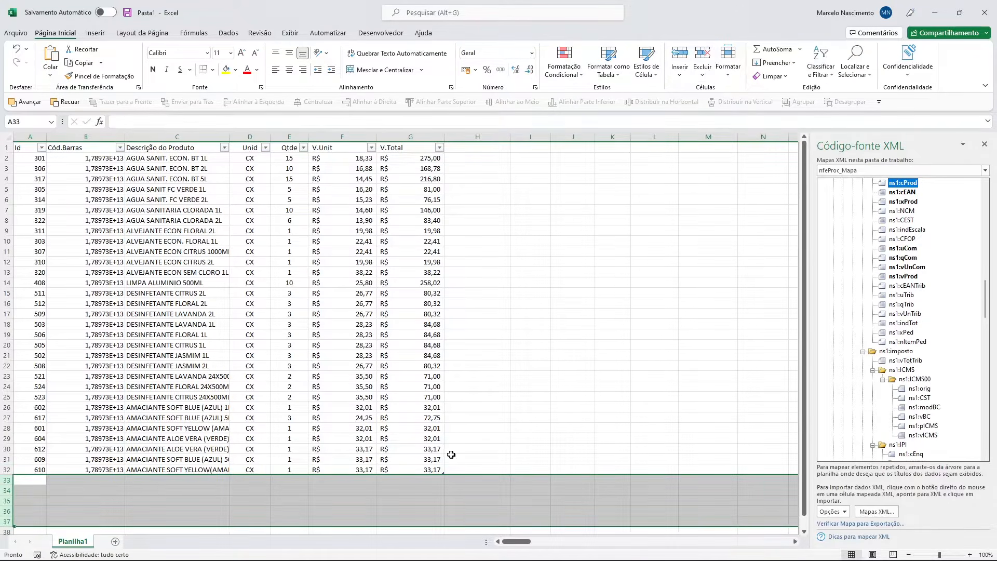
left_click_drag(451, 454, 445, 469)
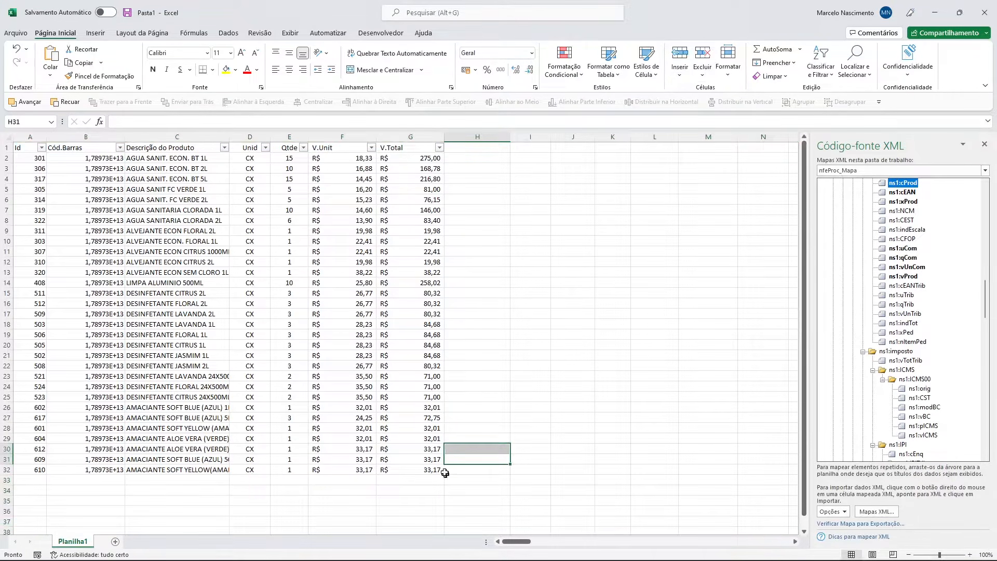
left_click(429, 469)
left_click(111, 470)
left_click(37, 481)
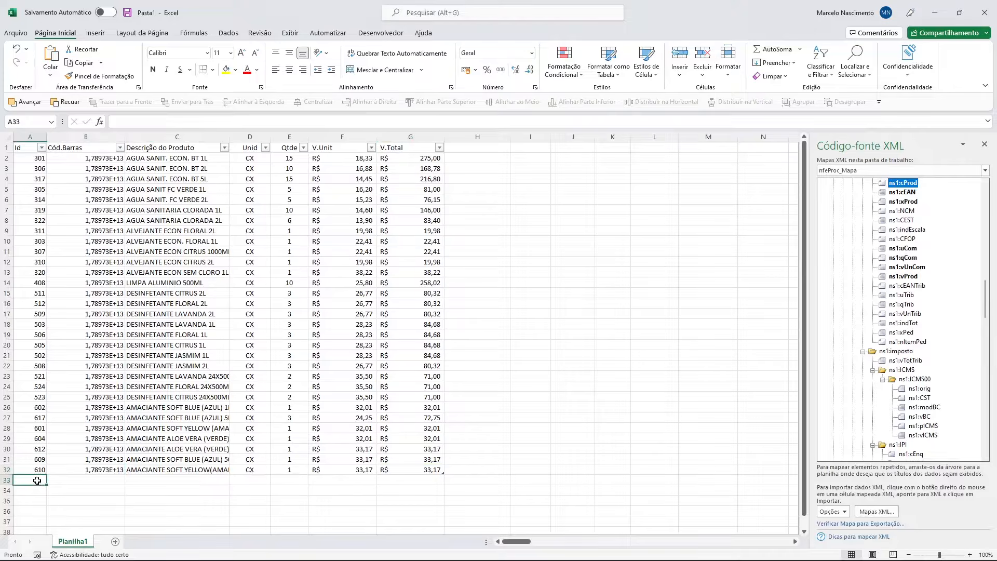
left_click(126, 450)
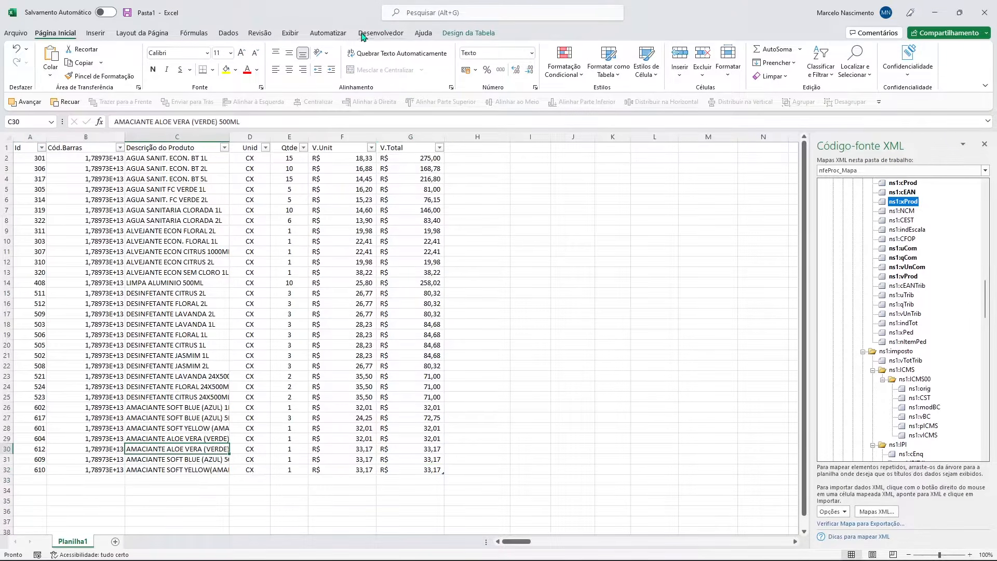
Check the nfeProc_Mapa XML map properties for the option that appends new data to existing XML tables
left_click(381, 33)
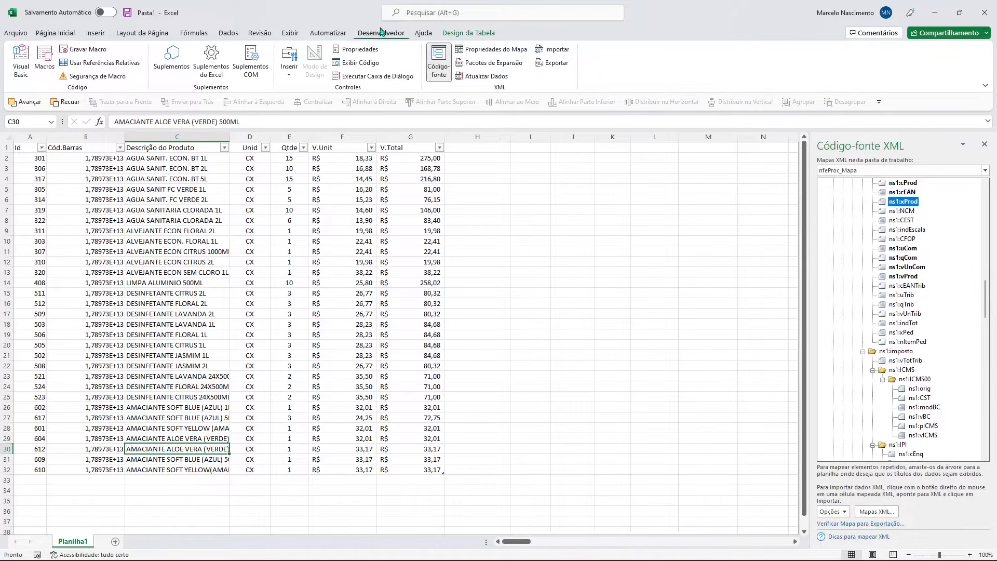
left_click(488, 51)
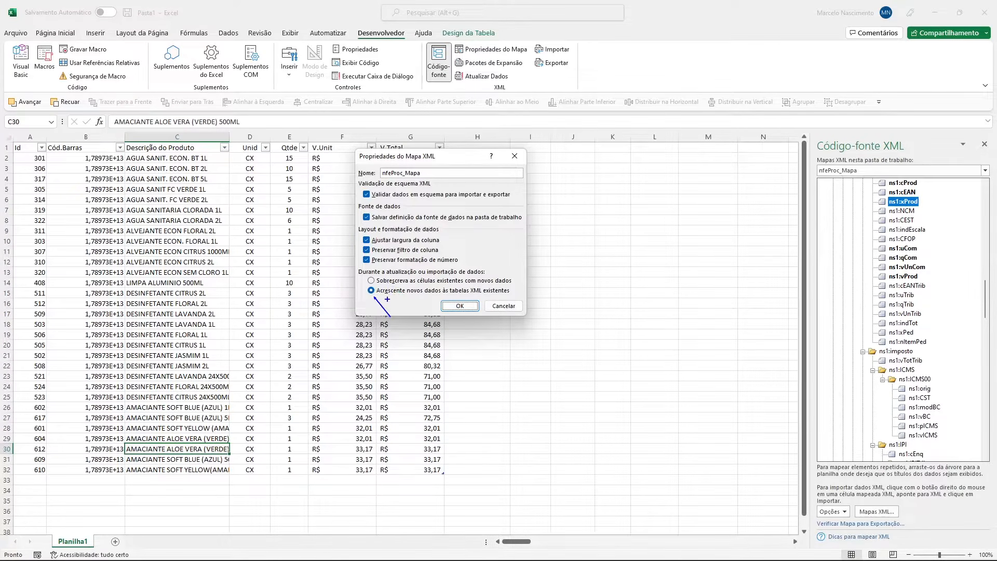
left_click(519, 162)
left_click(155, 326)
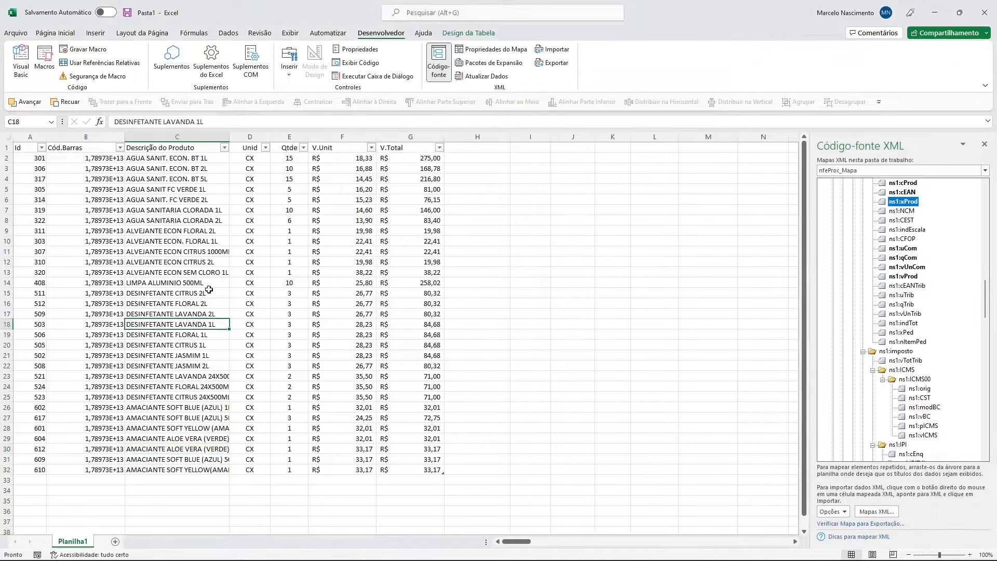
Import the first seven NFe XML files from the NFs folder into the mapped table
left_click(553, 50)
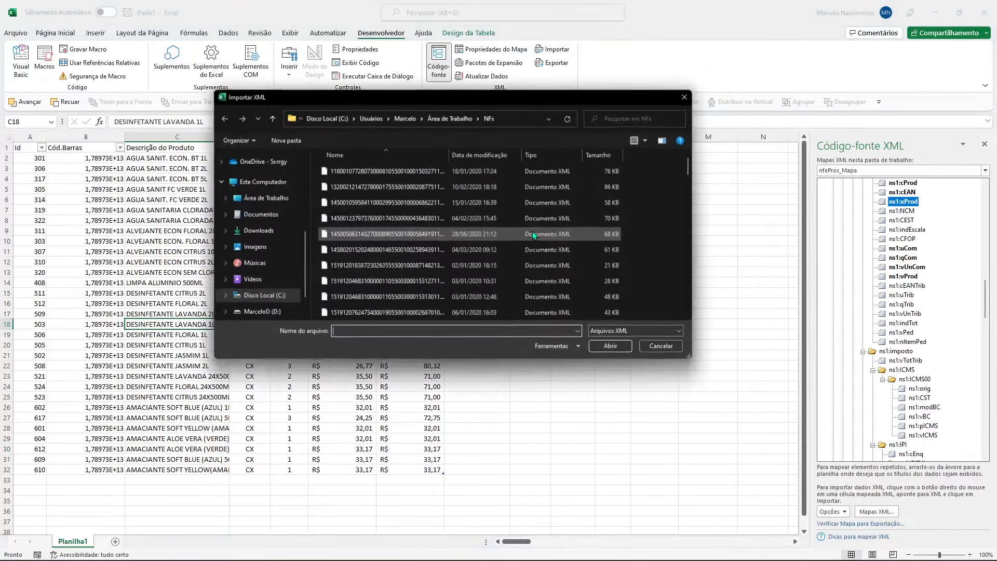
left_click_drag(646, 166, 591, 257)
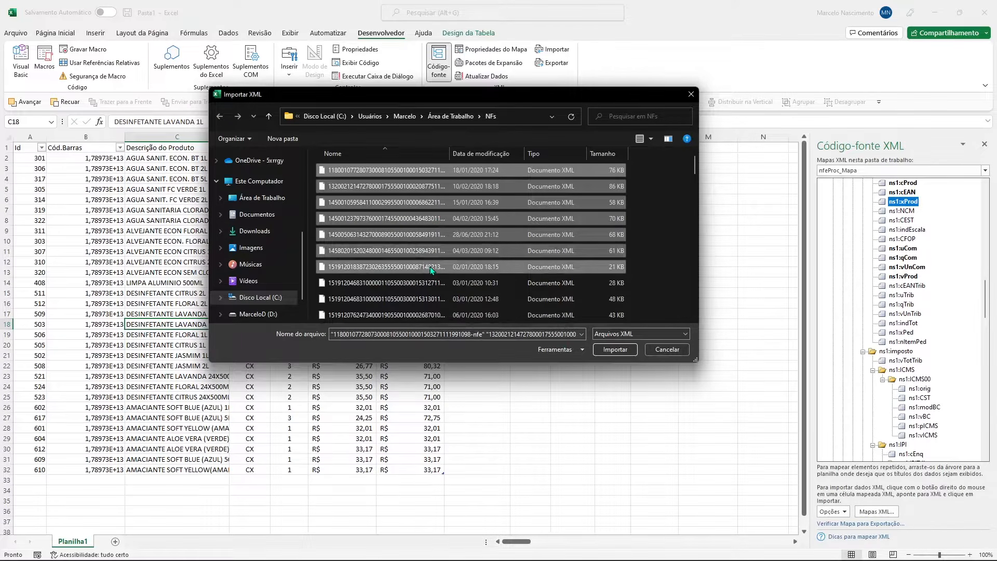
left_click(622, 356)
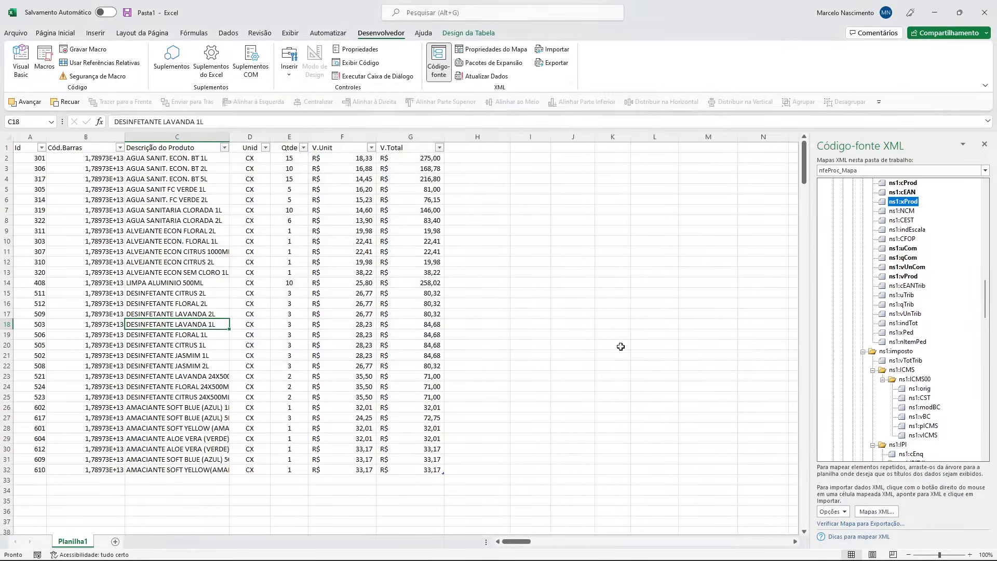
left_click(513, 292)
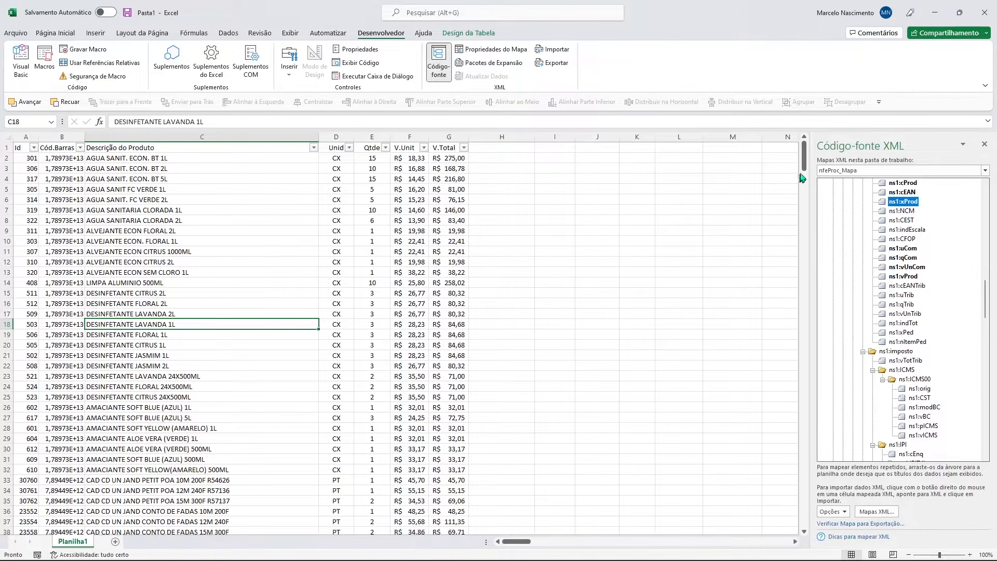
Examine which table columns the mapped elements such as ns1:qCom and ns1:xProd correspond to in the XML source
mouse_move(805, 158)
left_mouse_down()
mouse_move(808, 216)
mouse_move(820, 160)
left_mouse_up()
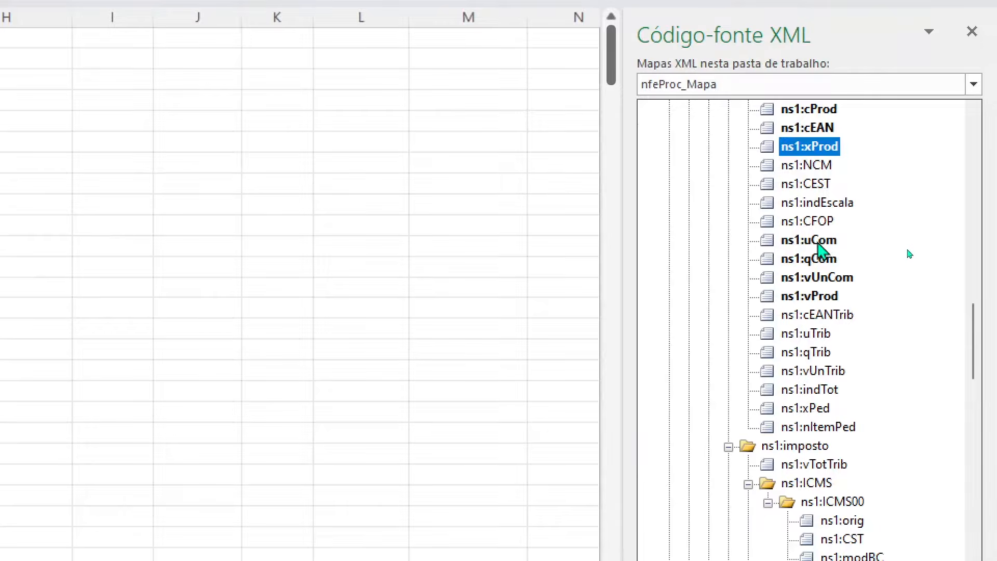
left_click(907, 249)
left_click(817, 259)
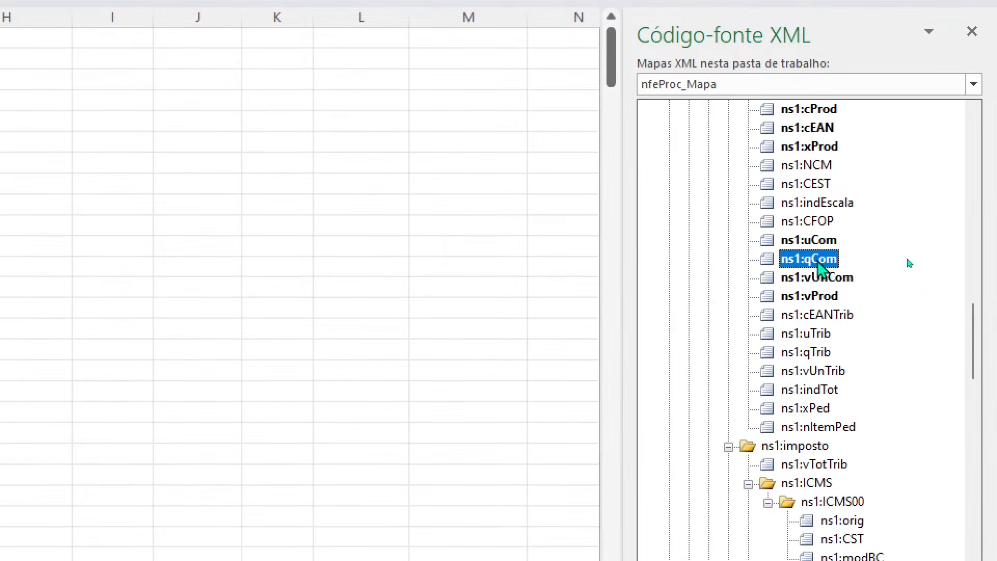
left_click(817, 273)
left_click(817, 239)
left_click(816, 149)
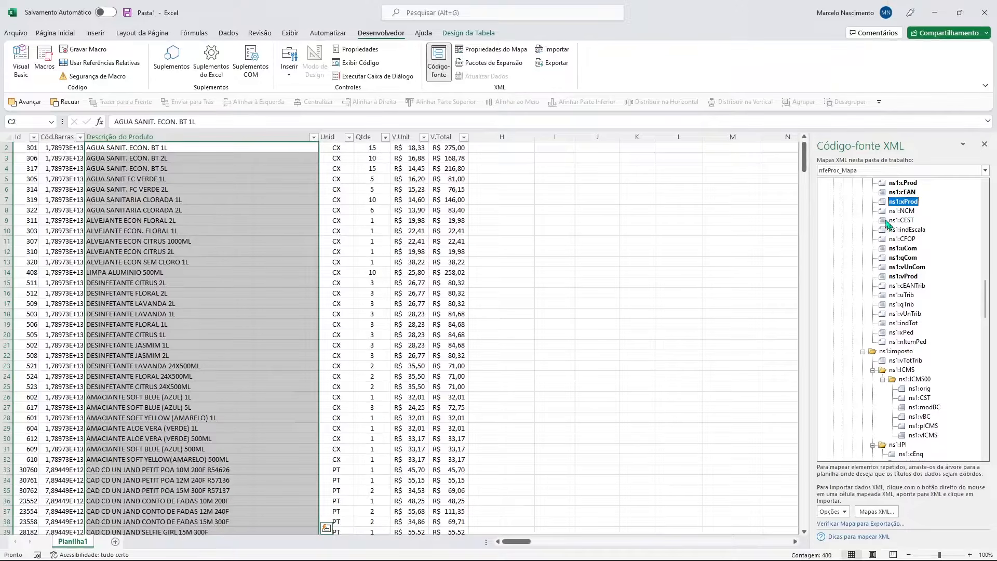
left_click(193, 273)
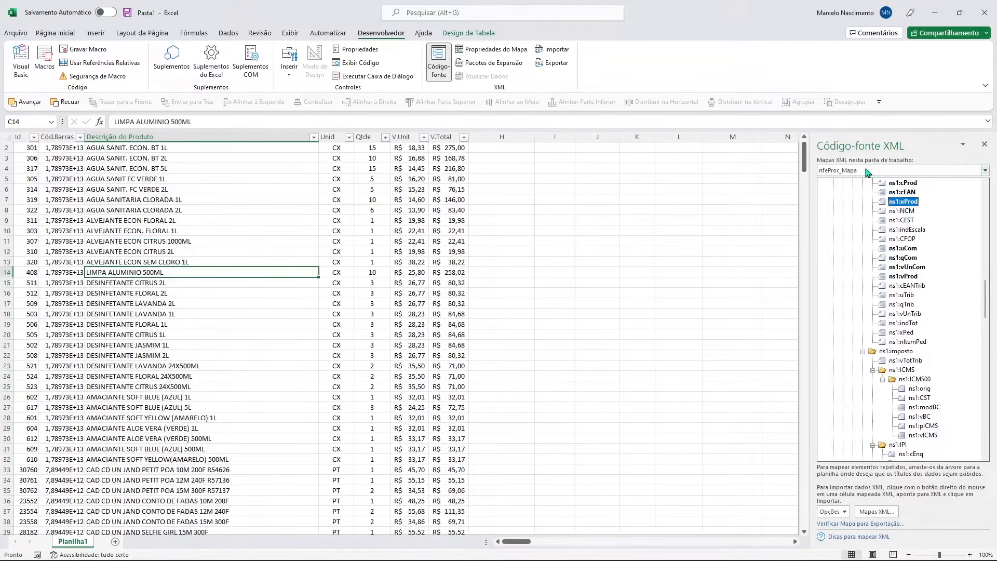
Look through the product rows appended from the imported invoices down to the end of the table
left_click_drag(804, 155, 802, 423)
left_click(135, 295)
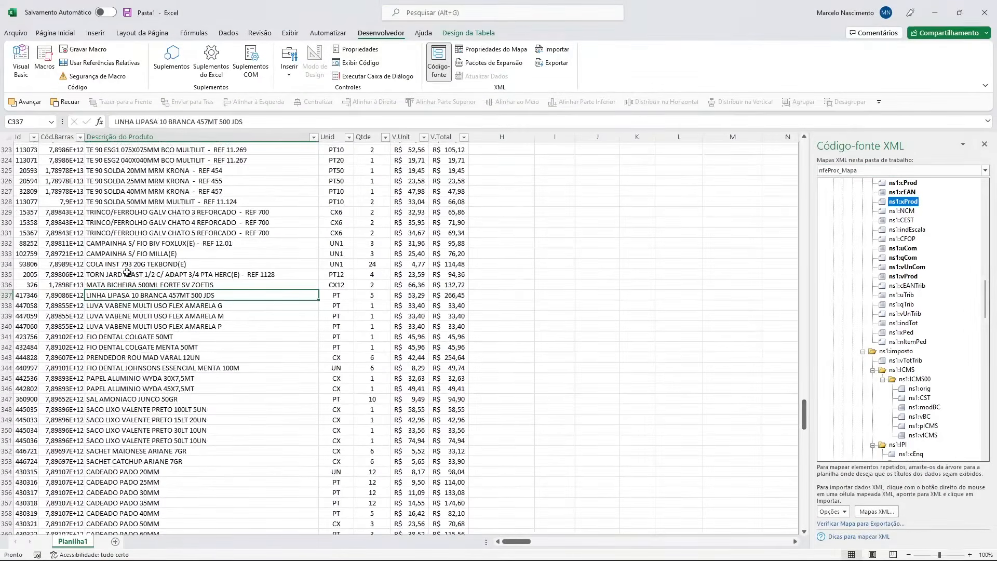
left_click(136, 316)
left_click(148, 336)
left_click(128, 347)
left_click(140, 421)
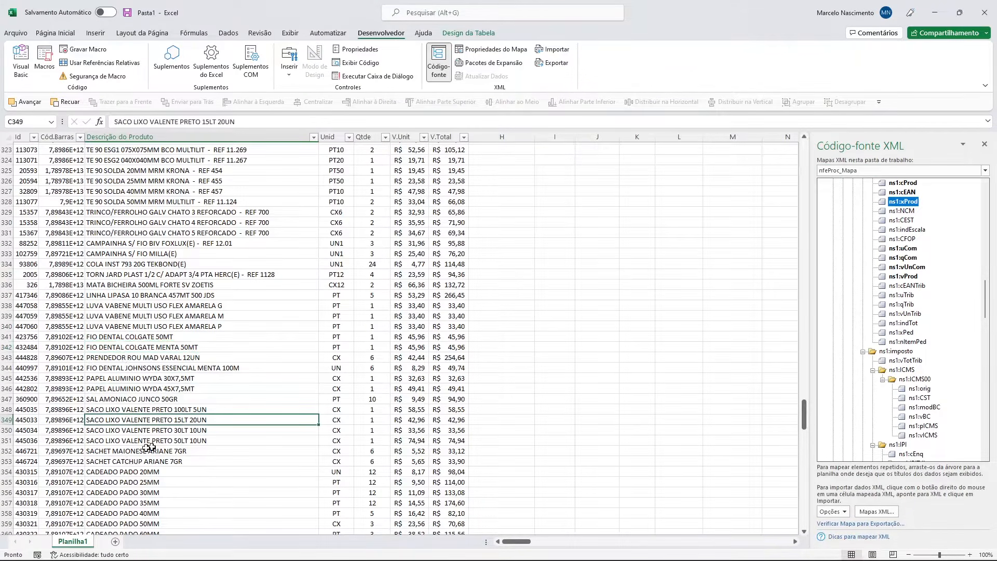
left_click_drag(805, 417, 805, 493)
left_click(155, 433)
left_click(169, 474)
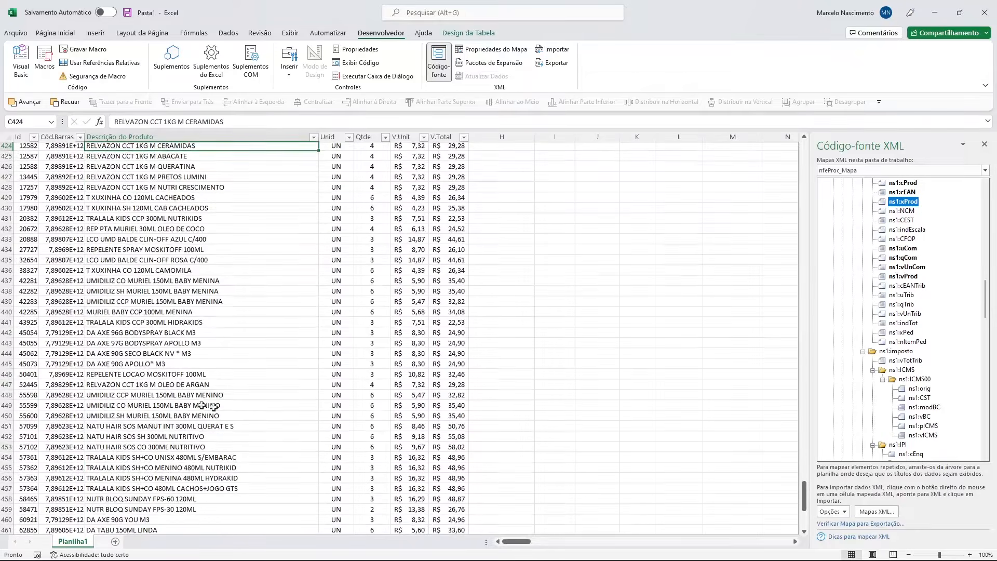
Format the whole Cód.Barras table column as text (Texto)
left_click(52, 302)
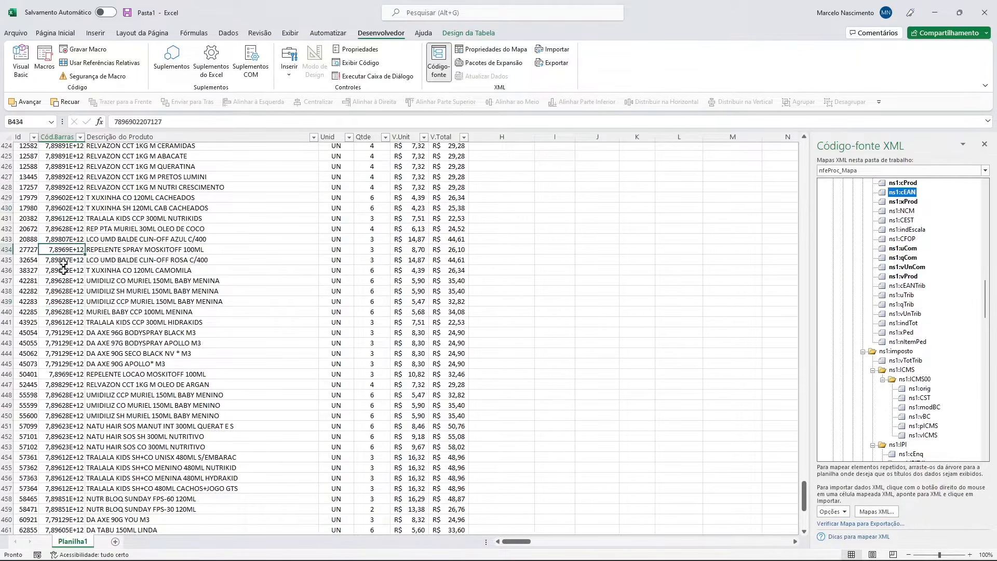
left_click(60, 136)
left_click(61, 33)
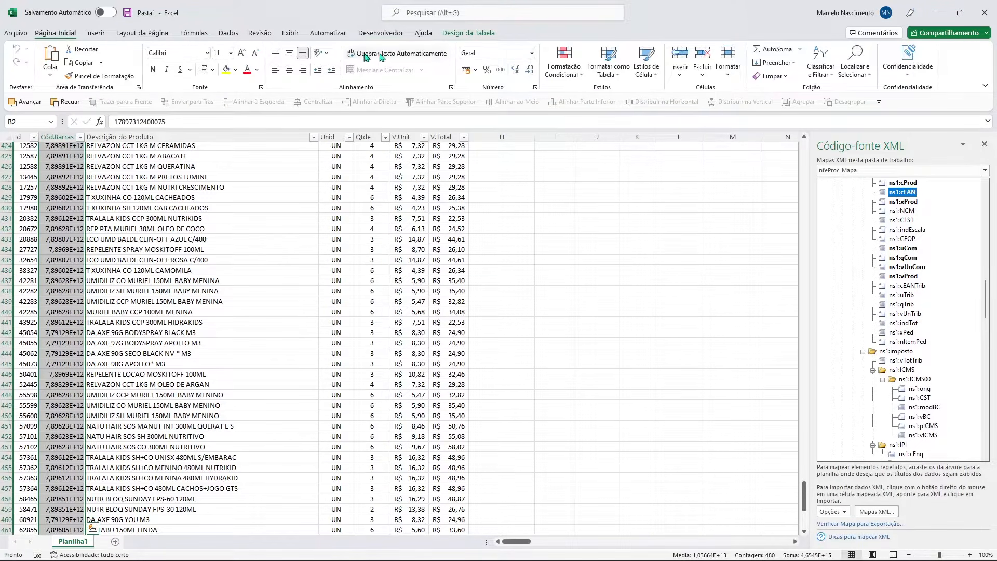
left_click(530, 52)
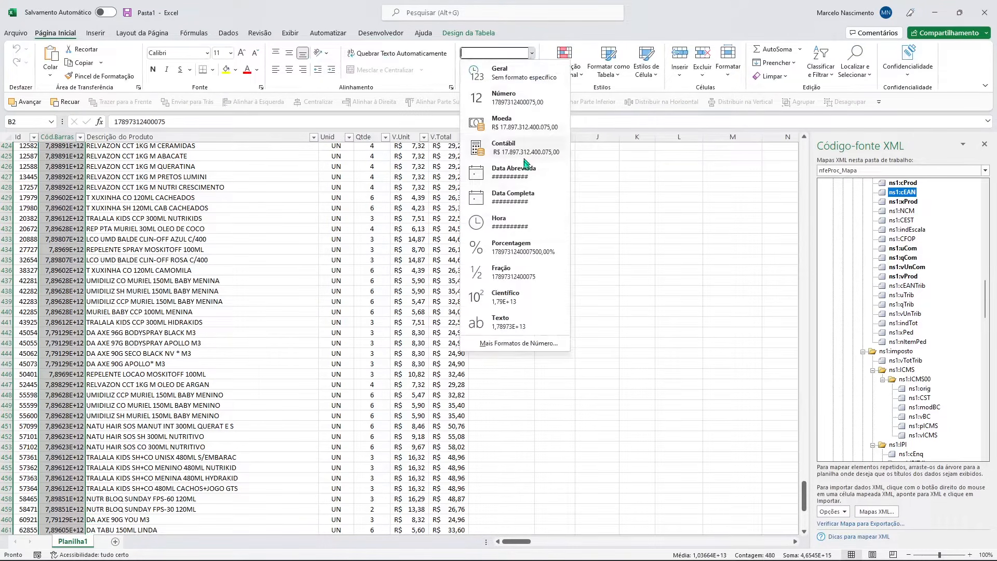
left_click(512, 319)
left_click(59, 151)
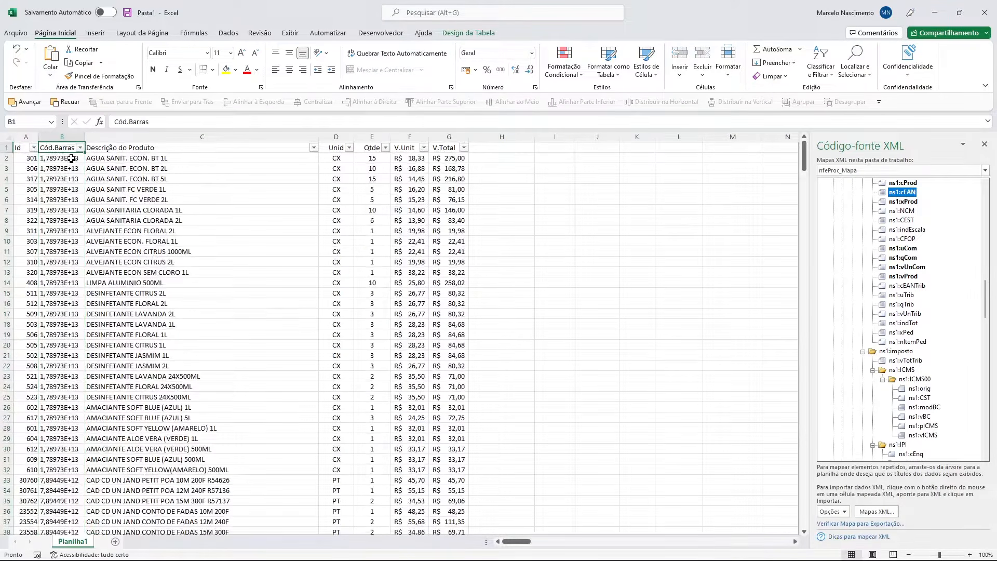
left_click(71, 158)
key("ctrl+shift+Down")
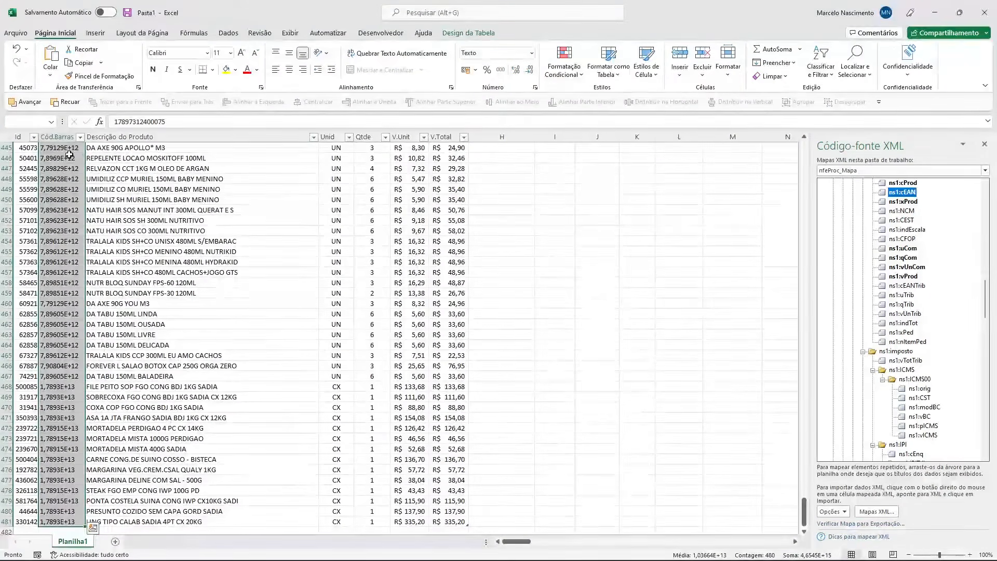
key("F2")
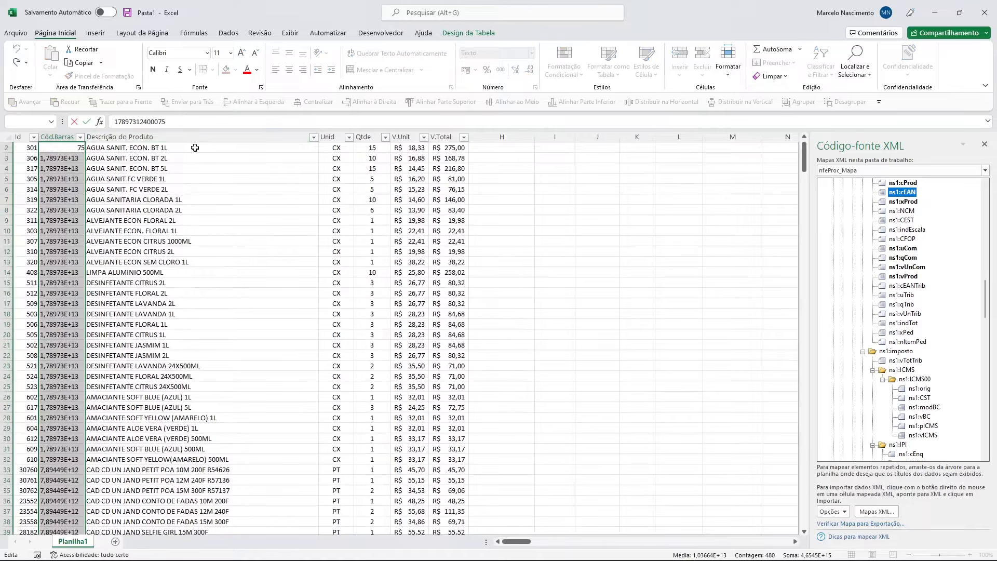
key("ctrl+Return")
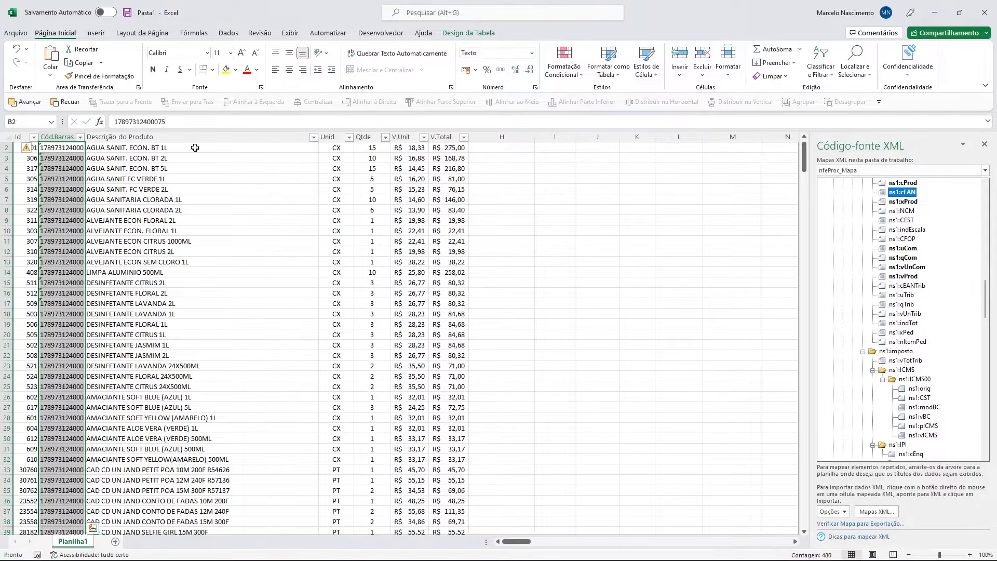
Autofit the width of the Cód.Barras column and center its contents
left_click(150, 167)
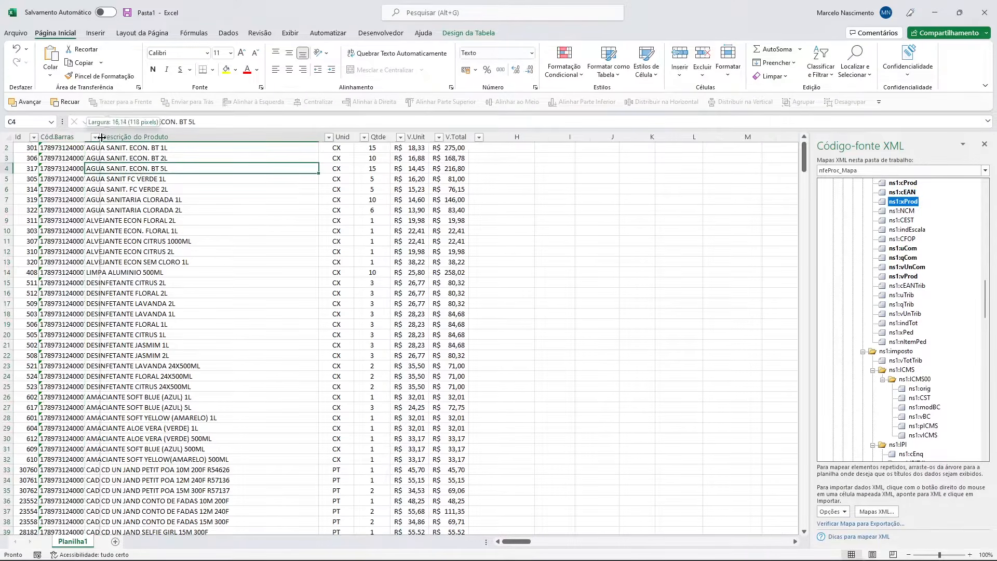
double_click(84, 137)
left_click(69, 136)
left_click(289, 69)
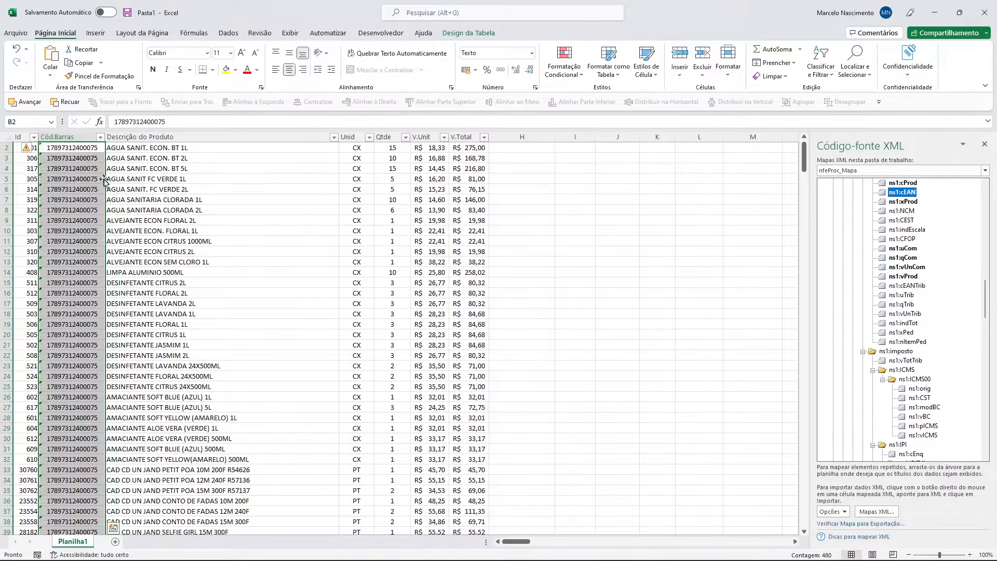
left_click(111, 179)
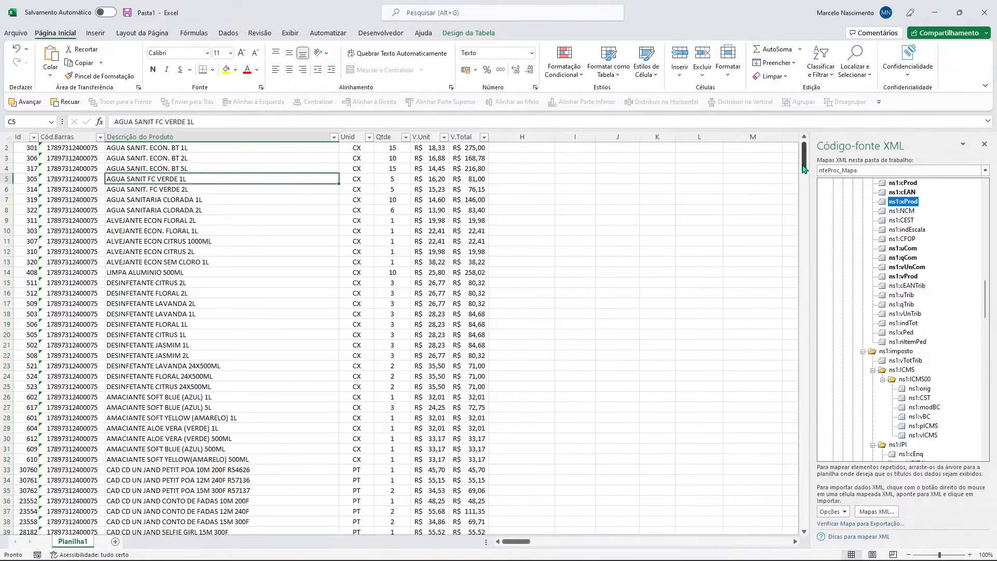
Apply a workbook theme that uses the Century Gothic font to the sheet
left_click_drag(804, 168, 804, 160)
left_click(19, 147)
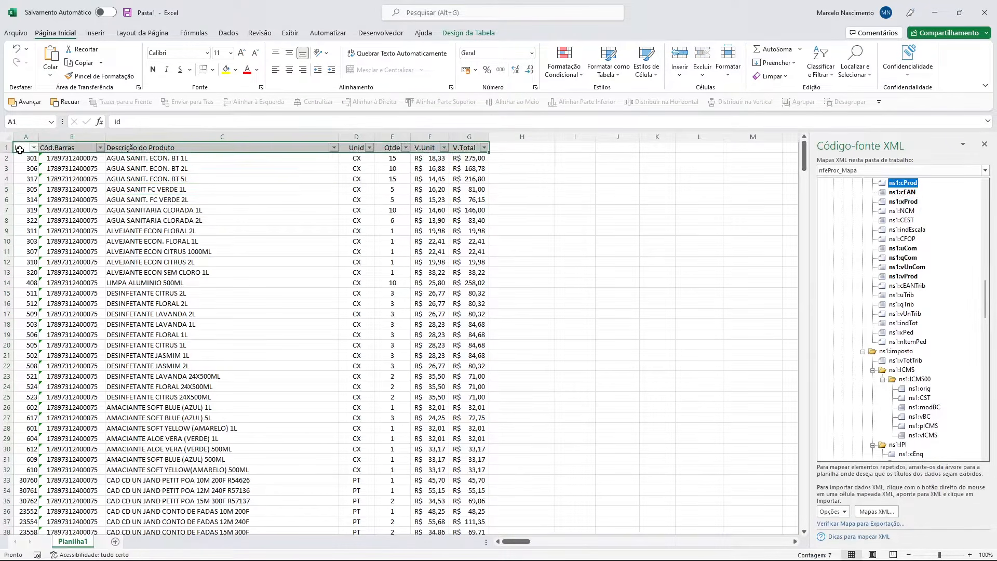
left_click(8, 138)
left_click(142, 33)
left_click(22, 57)
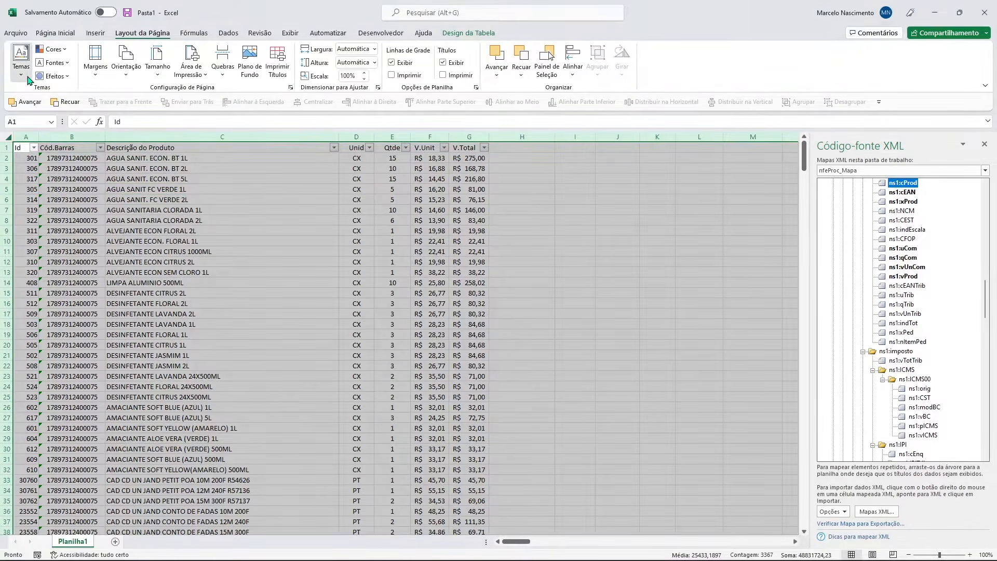
left_click(116, 157)
left_click(124, 160)
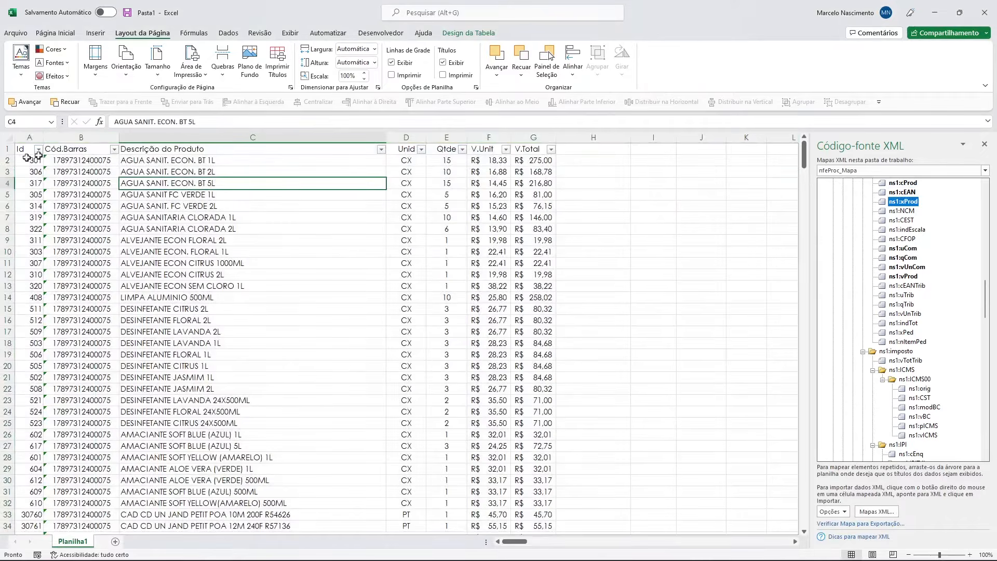
Freeze the panes at cell A2 so that the header row stays fixed
left_click(29, 159)
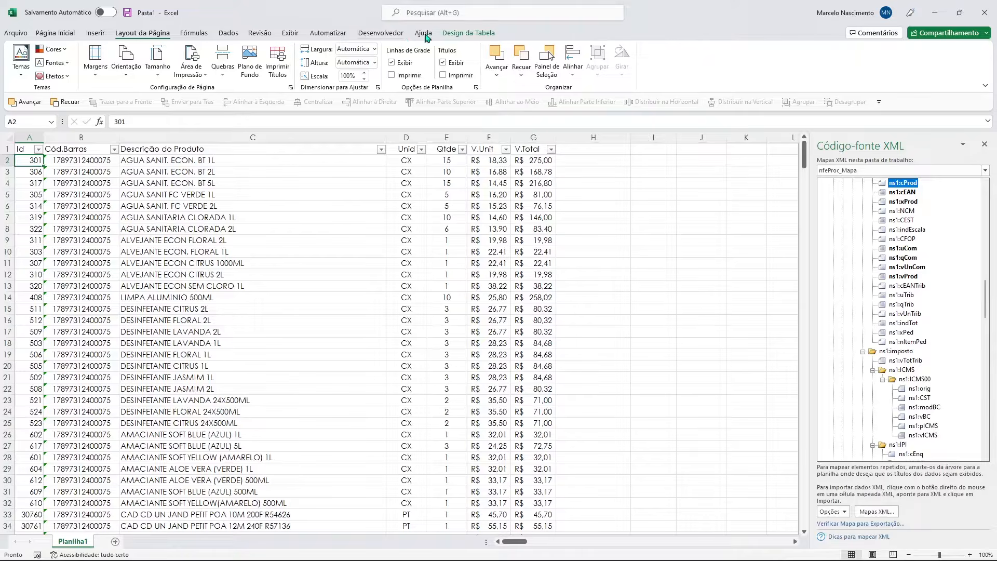
left_click(291, 33)
left_click(644, 77)
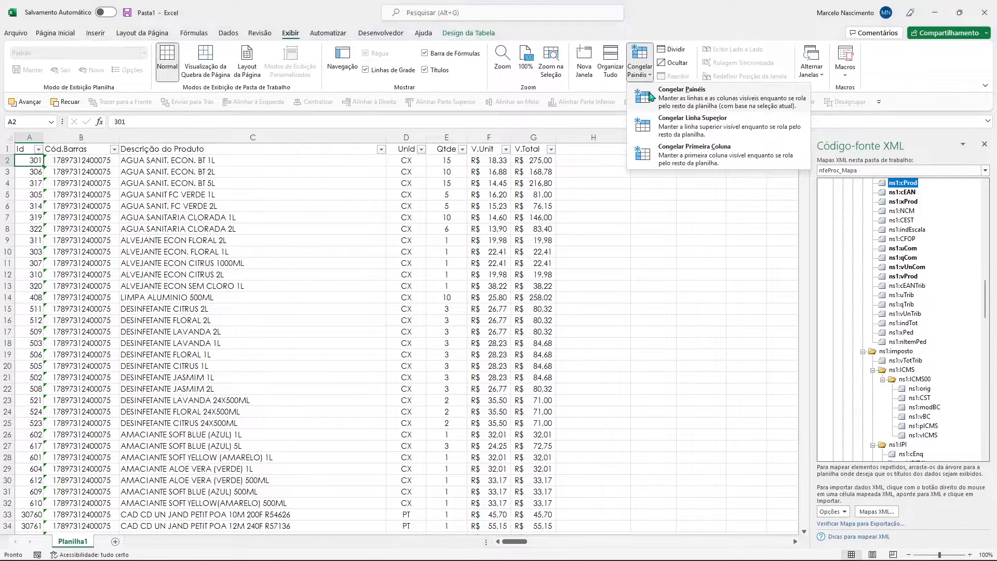
left_click(675, 94)
Center the header cells from Id to V.Total and make them bold
left_click_drag(23, 150, 550, 151)
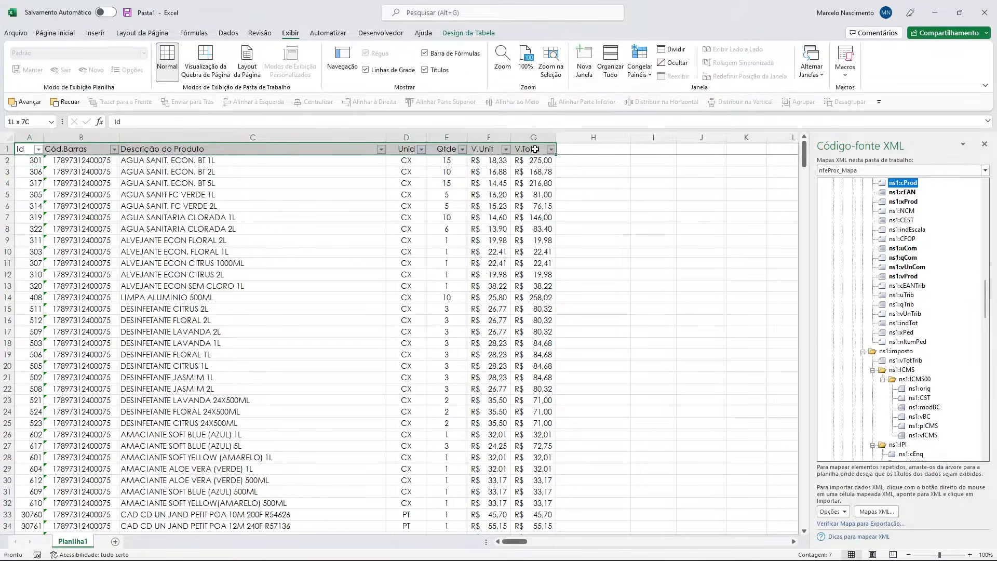
left_click(52, 33)
left_click(290, 68)
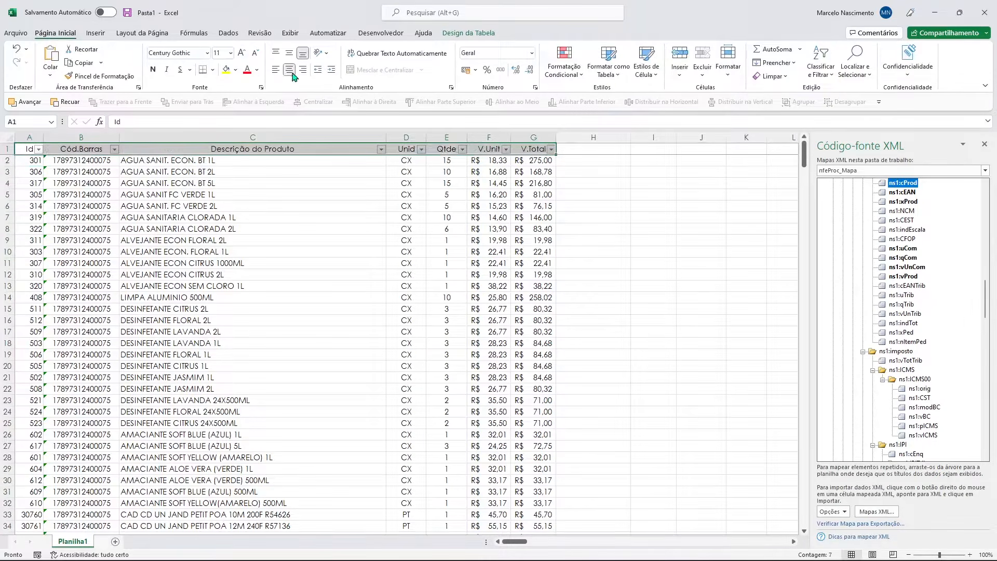
left_click(153, 69)
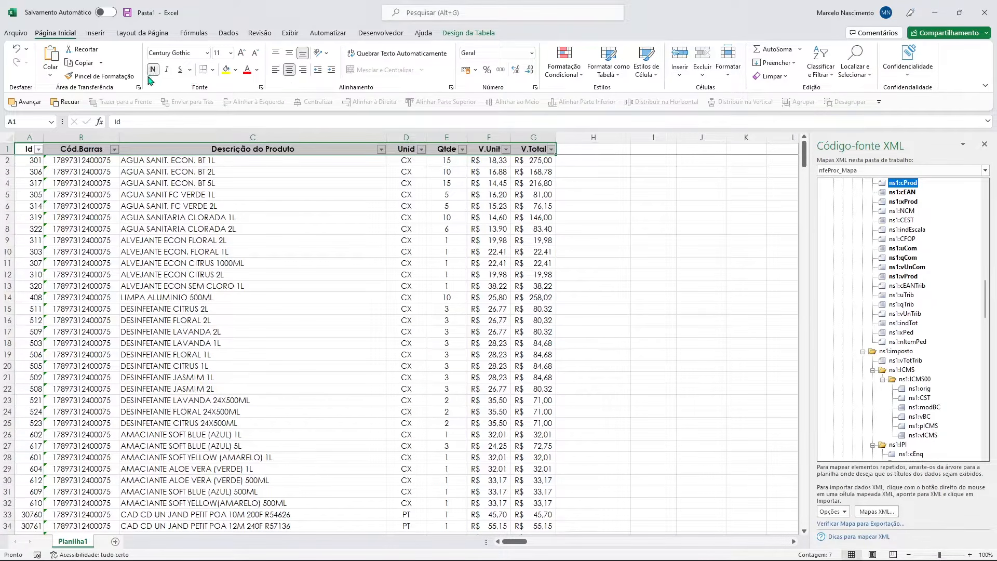
Look through the product rows beneath the frozen header row
left_click(78, 181)
scroll(140, 222, "down", 5)
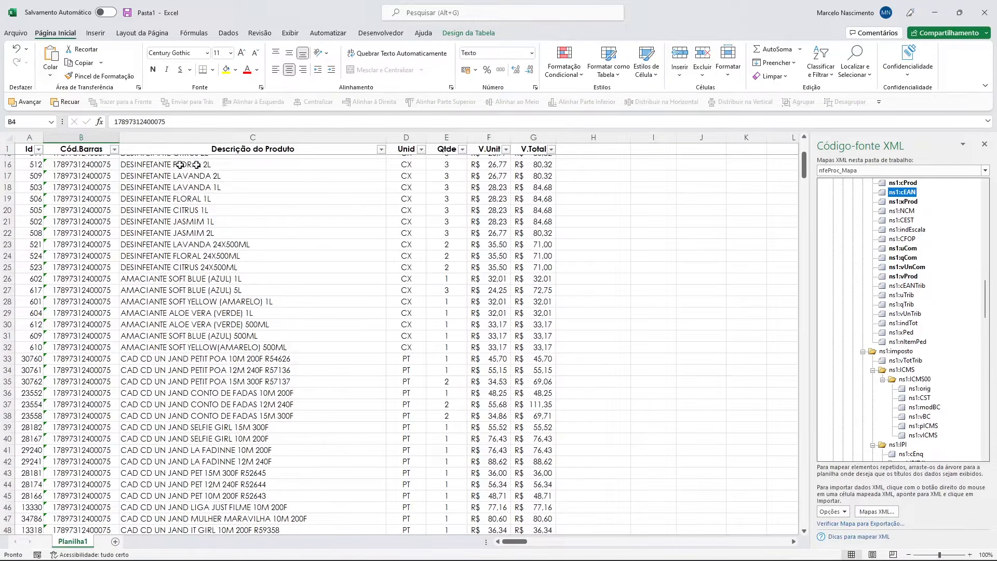
left_click(154, 208)
scroll(155, 210, "down", 2)
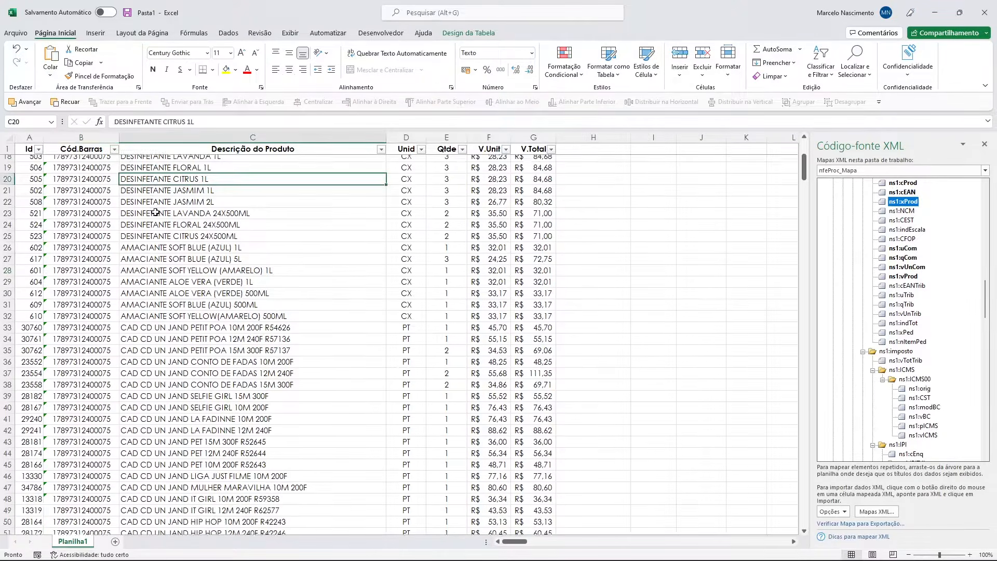
left_click(156, 213)
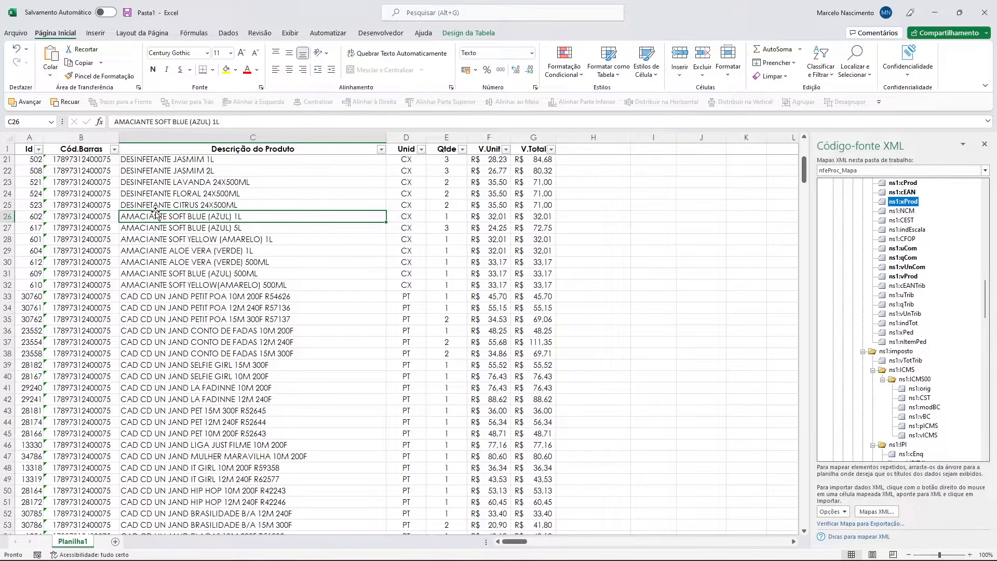